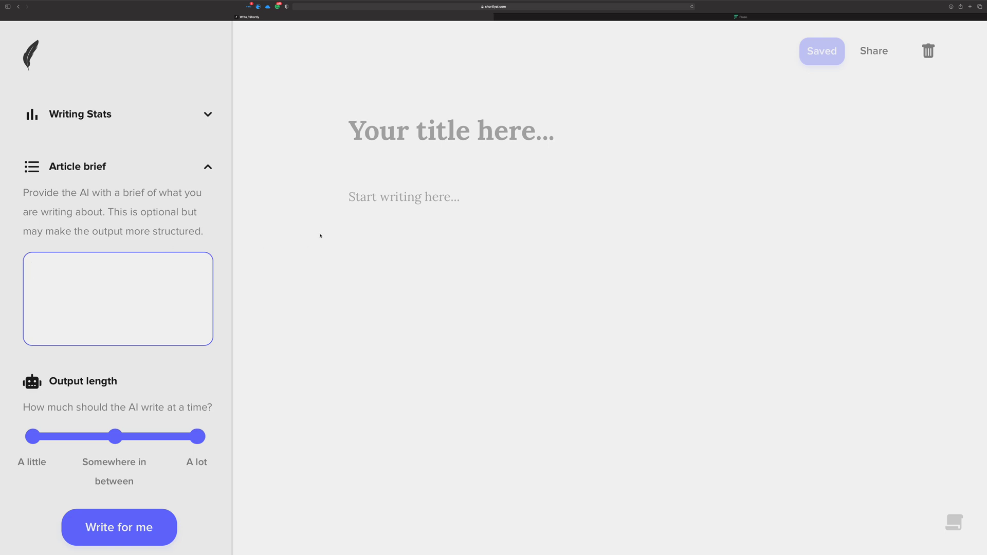
- Enter the Shortly AI brief 'Please write an article about ramen' and set output length to 'Somewhere in between'
{"action": "left_click", "coordinate": [160, 276]}
{"action": "type", "text": "Please "}
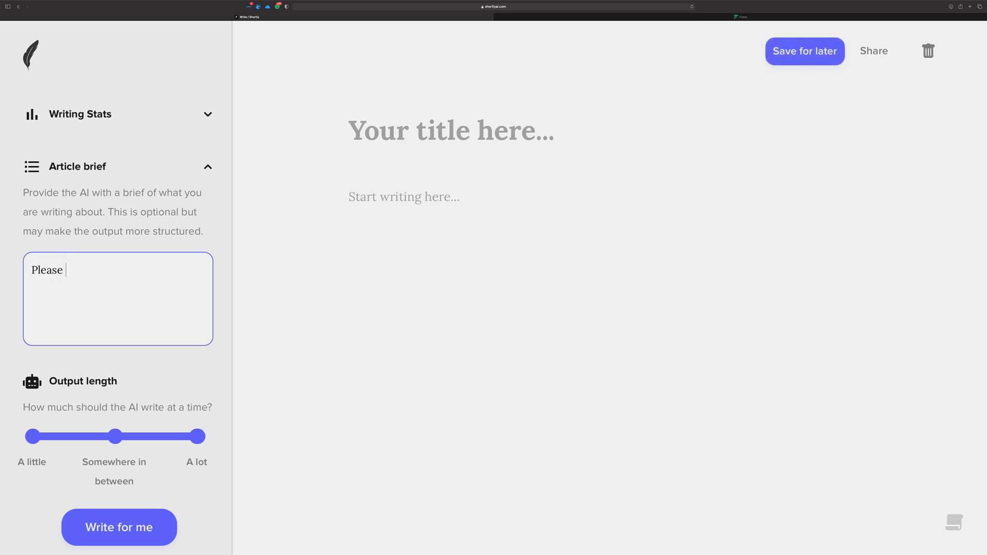
{"action": "type", "text": "write an article about ramen"}
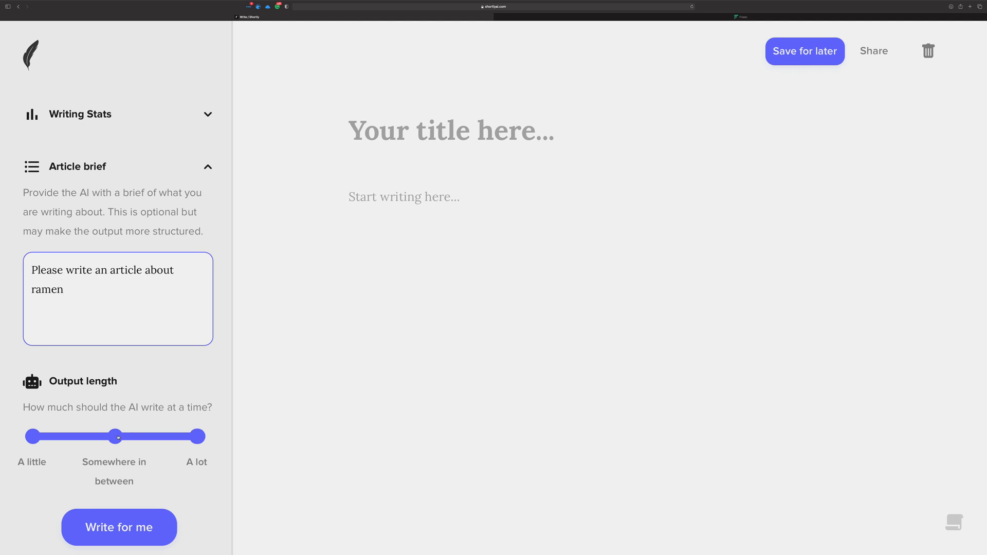
{"action": "left_click", "coordinate": [117, 438]}
{"action": "left_click", "coordinate": [379, 196]}
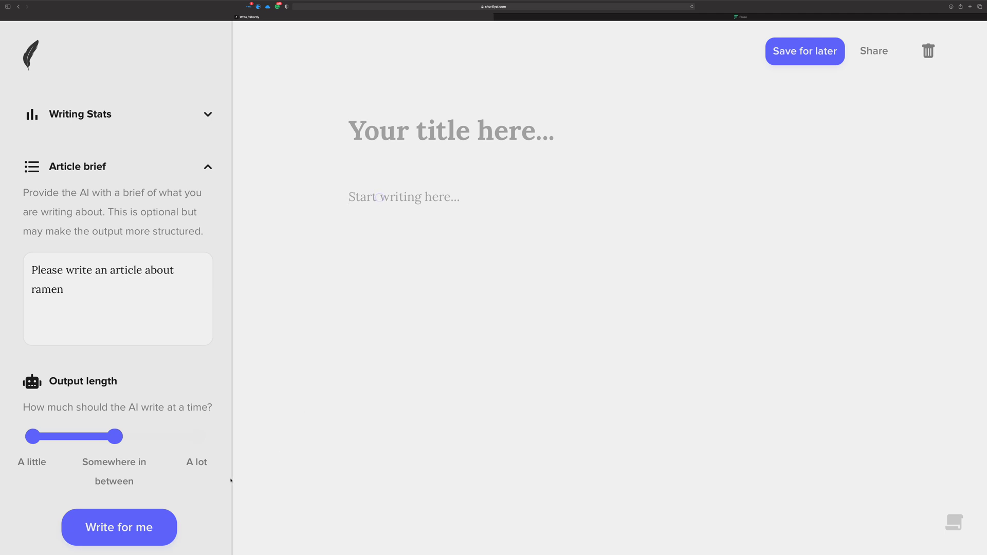
- Generate ramen text with Write for me, delete all of it, and go to Frase's Ramen in Tokyo document
{"action": "left_click", "coordinate": [119, 527]}
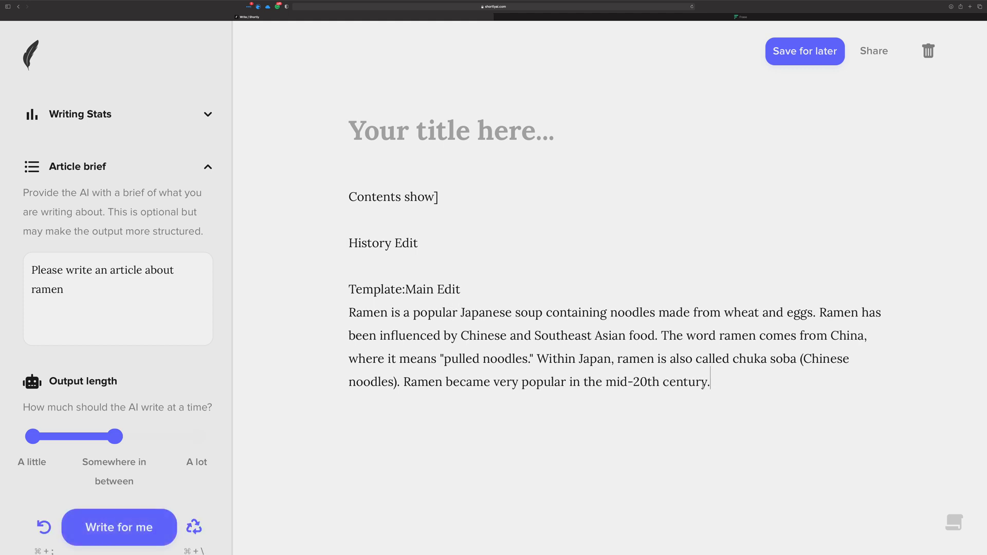
{"action": "left_click_drag", "start_coordinate": [704, 383], "coordinate": [337, 189]}
{"action": "key", "text": "BackSpace"}
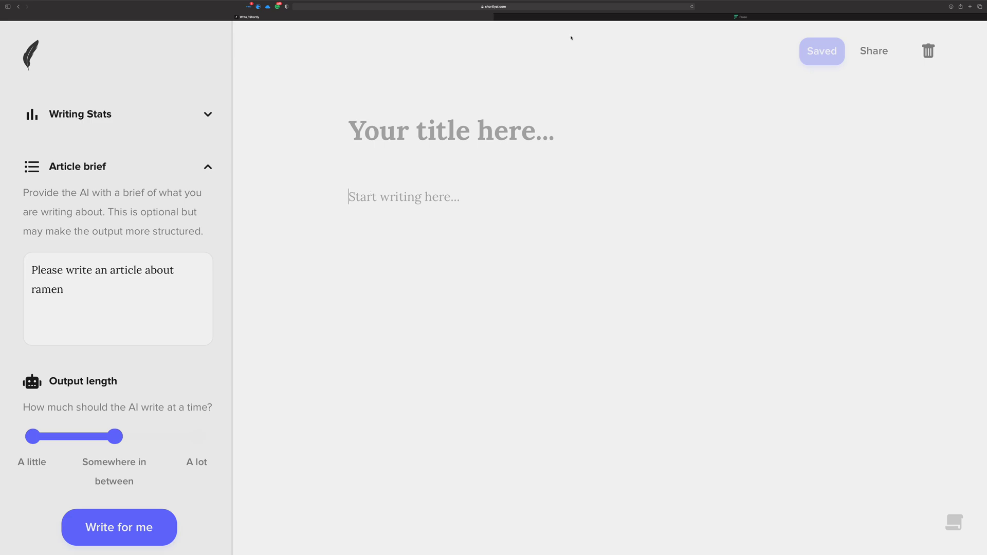
{"action": "left_click", "coordinate": [599, 17]}
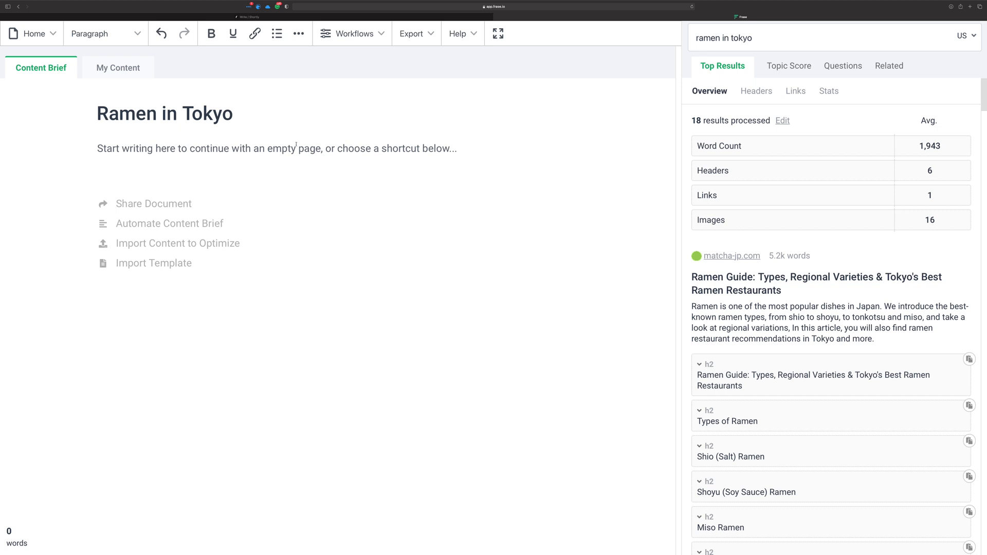
{"action": "left_click_drag", "start_coordinate": [98, 109], "coordinate": [438, 84]}
{"action": "left_click_drag", "start_coordinate": [753, 38], "coordinate": [702, 37]}
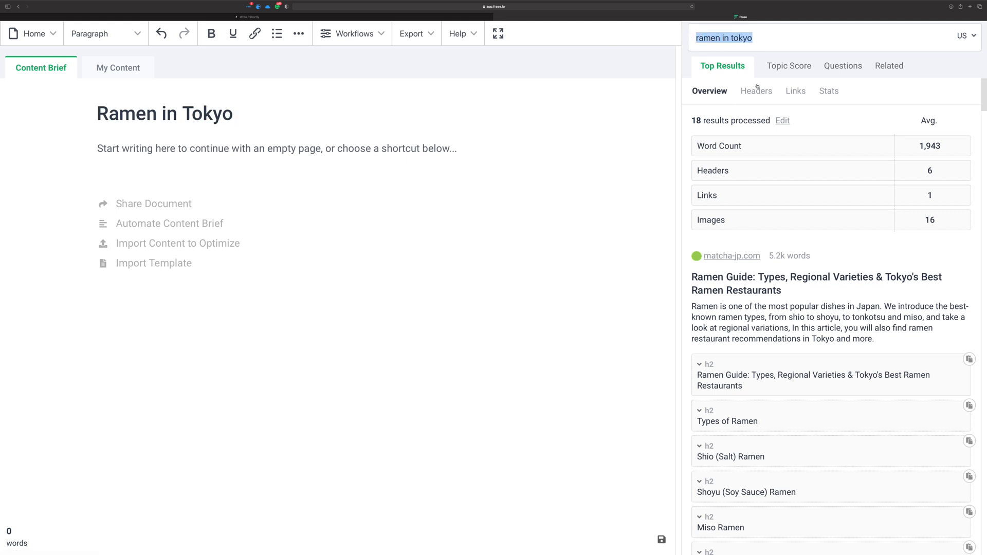
{"action": "scroll", "coordinate": [760, 225], "scroll_direction": "down", "scroll_amount": 4}
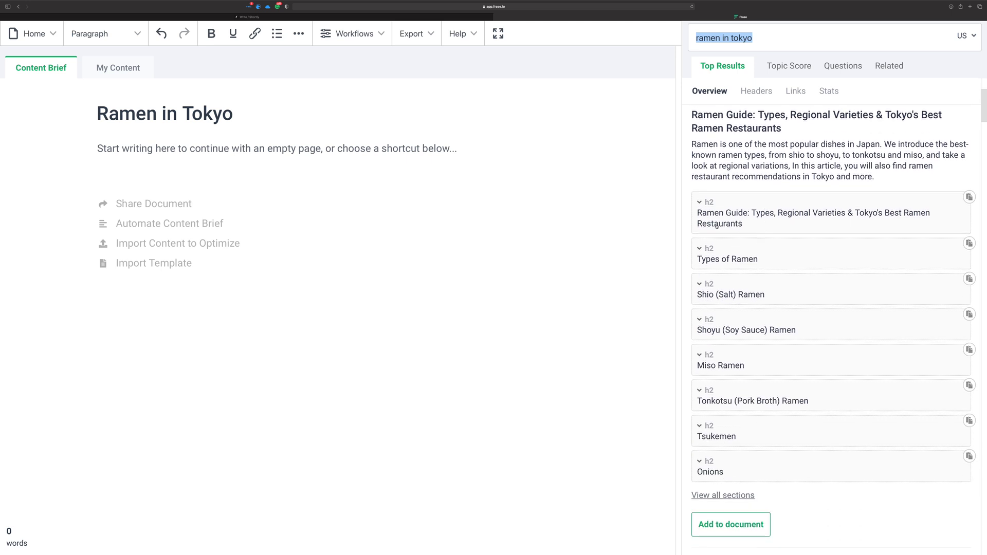
{"action": "scroll", "coordinate": [724, 231], "scroll_direction": "down", "scroll_amount": 2}
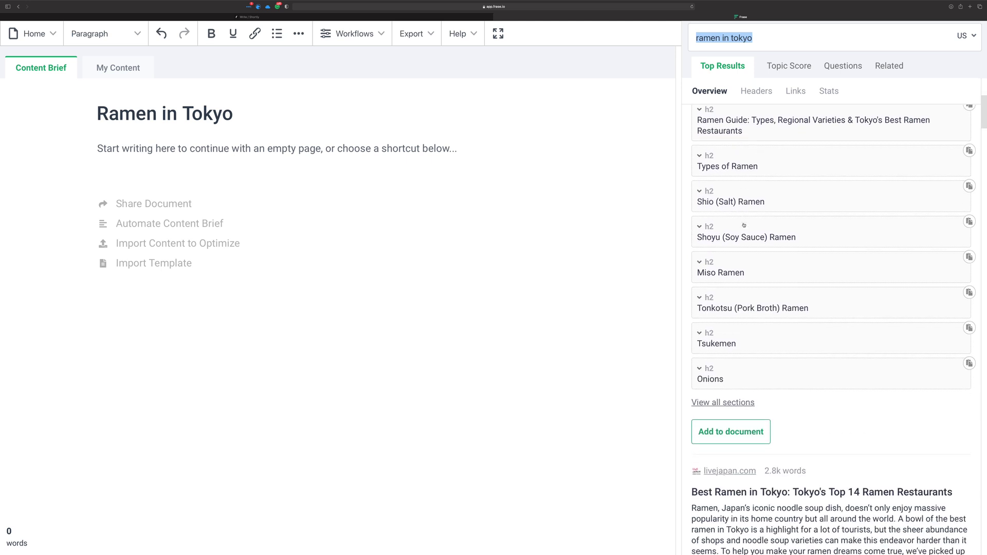
{"action": "scroll", "coordinate": [750, 226], "scroll_direction": "up", "scroll_amount": 4}
{"action": "scroll", "coordinate": [748, 224], "scroll_direction": "up", "scroll_amount": 2}
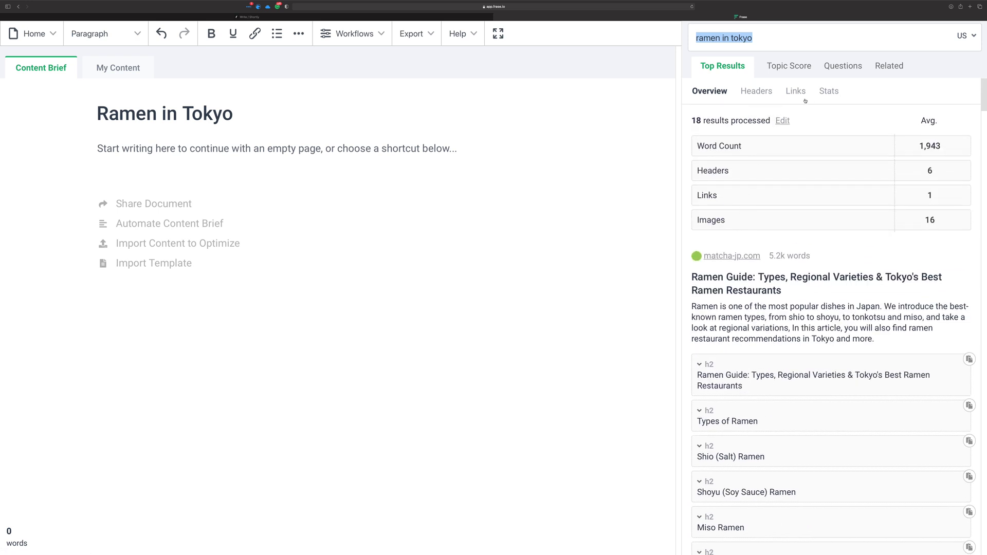
- Show the Topic Score list for 'ramen in tokyo' and place the caret in the empty editor
{"action": "left_click", "coordinate": [800, 67]}
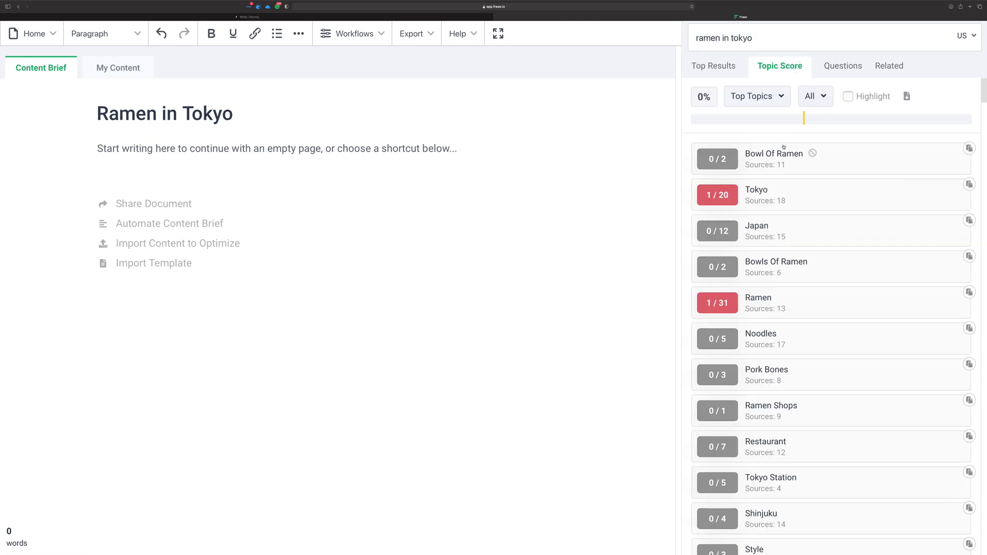
{"action": "left_click", "coordinate": [812, 153]}
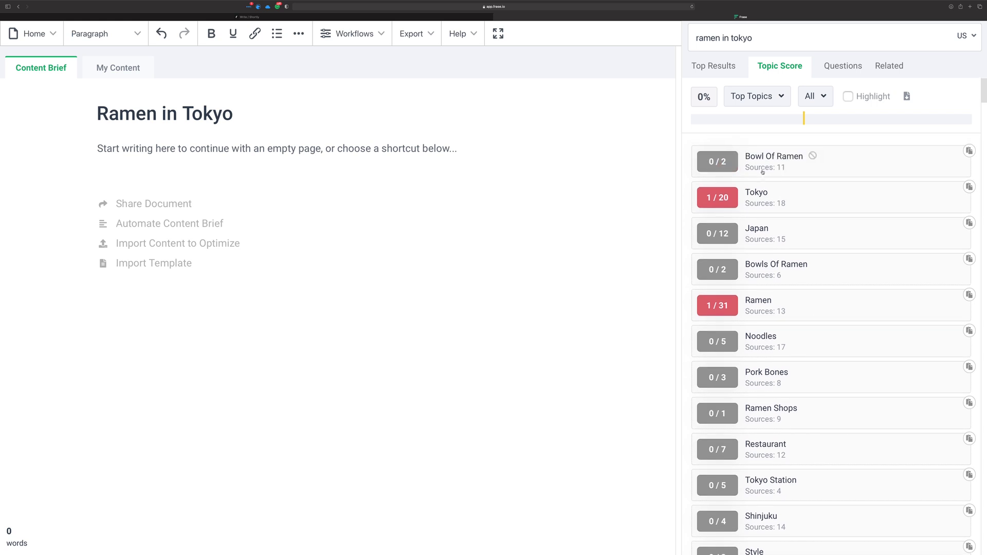
{"action": "left_click", "coordinate": [368, 149]}
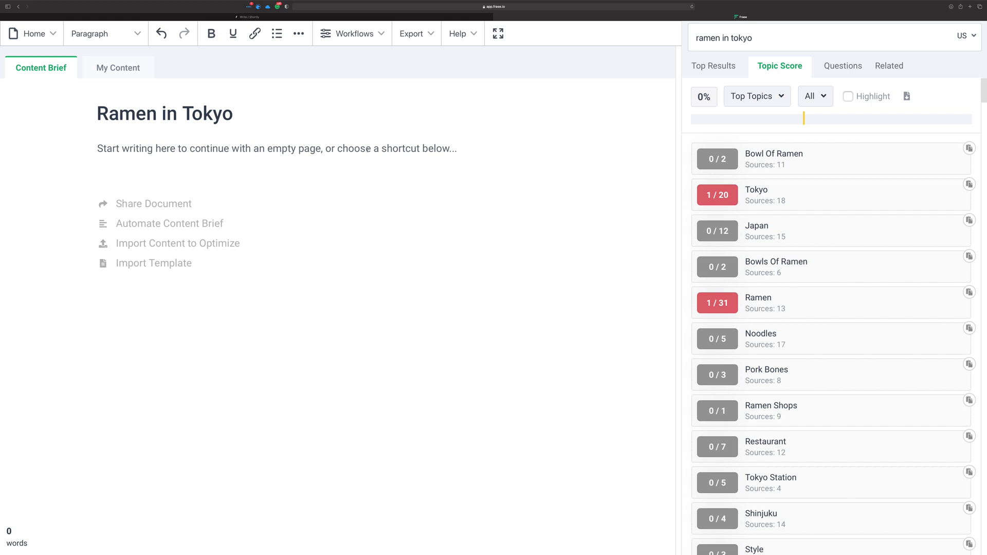
- Type 'Please write a list of the best ramen shops in Tokyo, Japan', correcting the typos
{"action": "type", "text": "Please write a list of the best"}
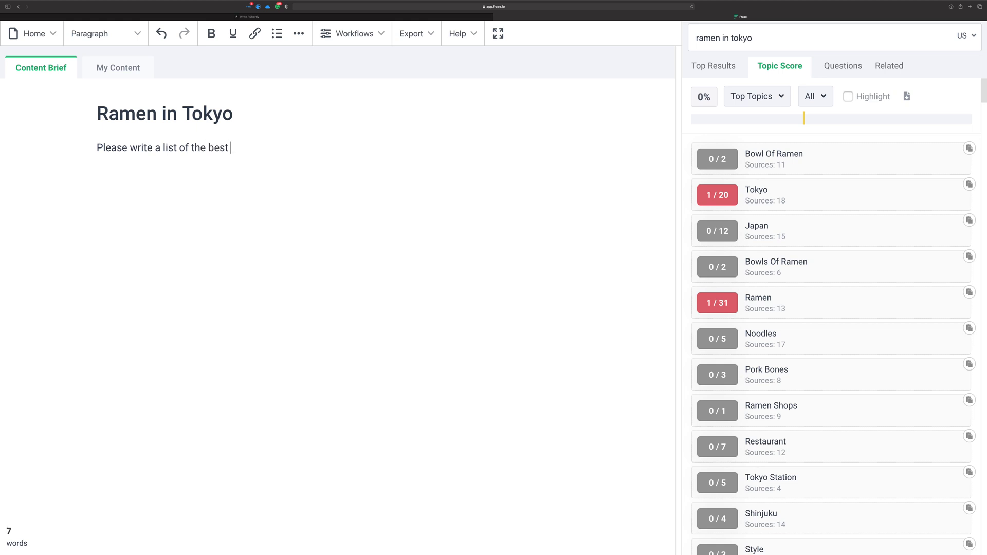
{"action": "type", "text": " ramen shio"}
{"action": "key", "text": "BackSpace"}
{"action": "key", "text": "BackSpace"}
{"action": "type", "text": "ops in Tok"}
{"action": "type", "text": "yo"}
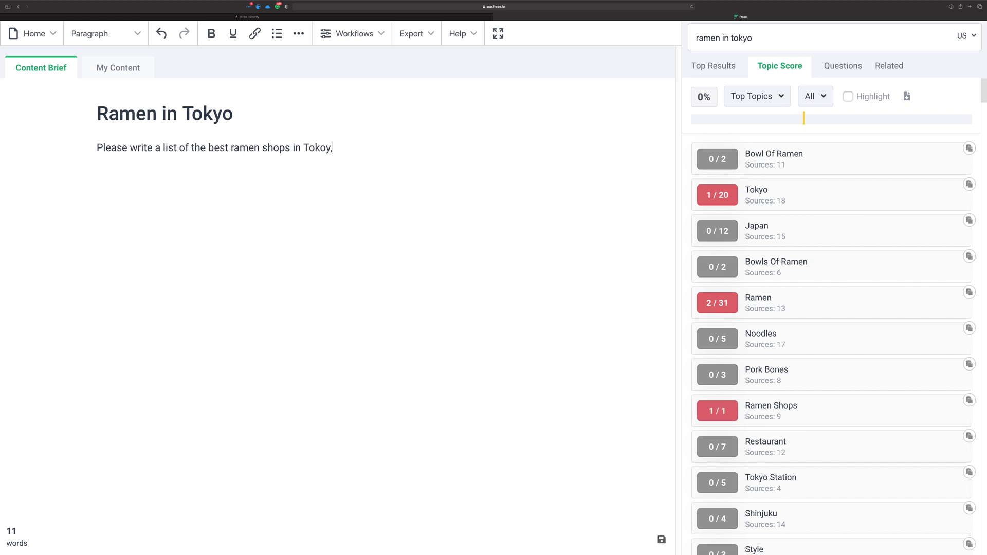
{"action": "key", "text": "BackSpace"}
{"action": "key", "text": "BackSpace"}
{"action": "type", "text": "yo,  Japan"}
{"action": "left_click", "coordinate": [337, 147]}
{"action": "key", "text": "BackSpace"}
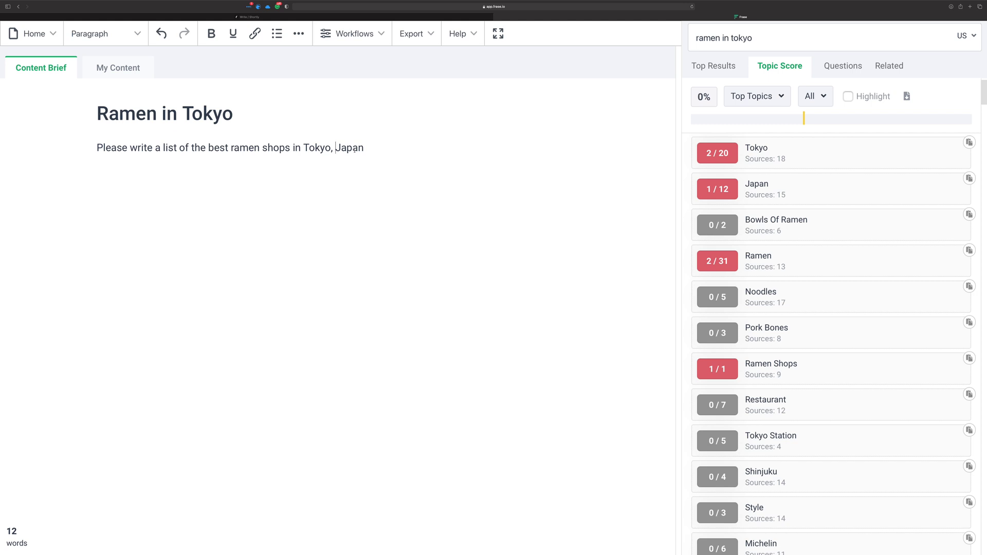
- Scroll through the topic scores, reviewing Tokyo 2/20, Japan 1/12, Ramen Shops 1/1 and Shop 1/3
{"action": "scroll", "coordinate": [779, 208], "scroll_direction": "down", "scroll_amount": 5}
{"action": "scroll", "coordinate": [785, 205], "scroll_direction": "down", "scroll_amount": 1}
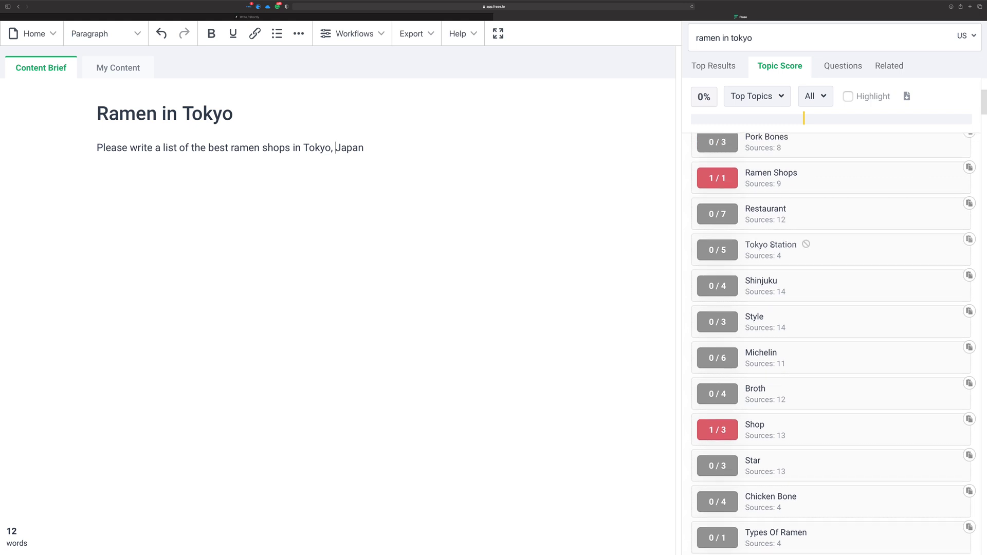
{"action": "scroll", "coordinate": [767, 246], "scroll_direction": "down", "scroll_amount": 3}
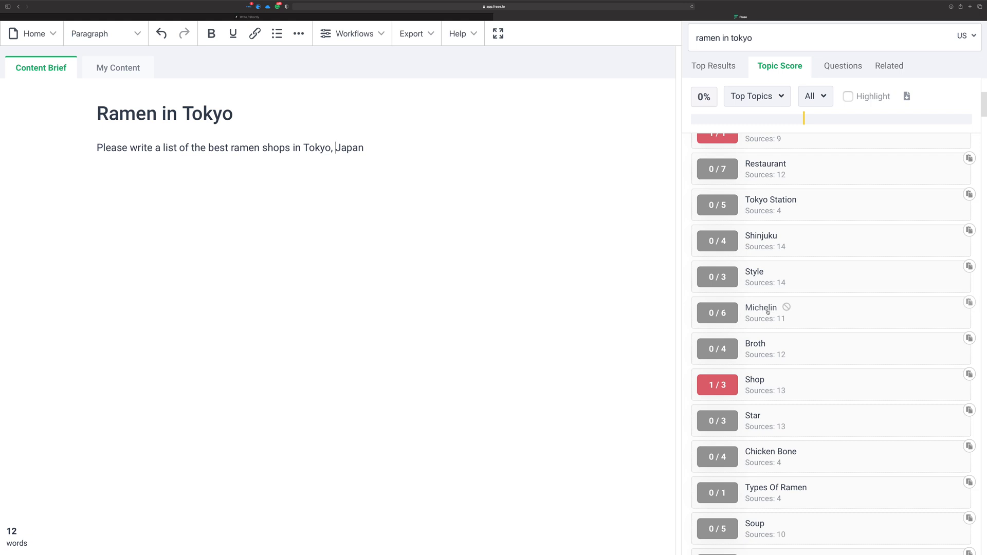
{"action": "scroll", "coordinate": [768, 312], "scroll_direction": "down", "scroll_amount": 3}
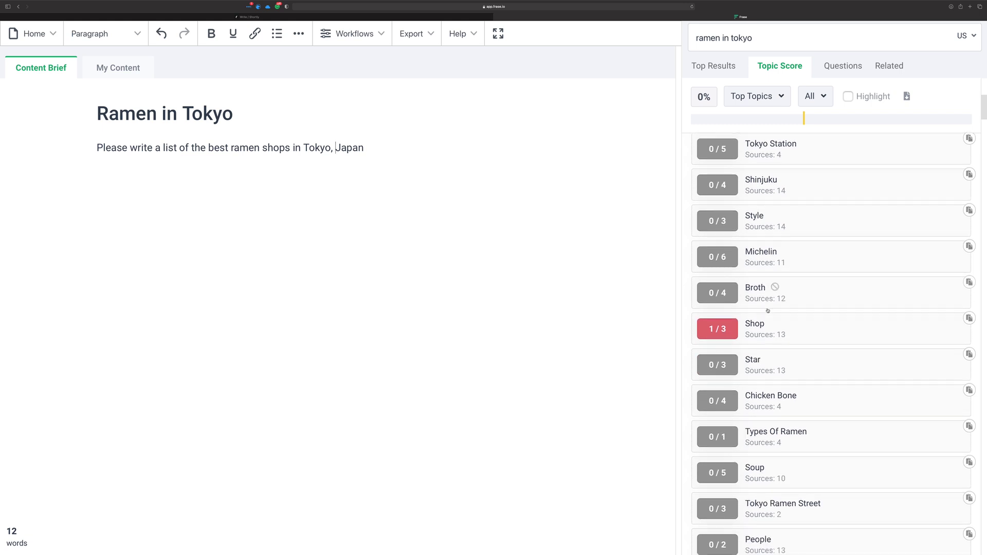
{"action": "scroll", "coordinate": [767, 311], "scroll_direction": "down", "scroll_amount": 4}
{"action": "scroll", "coordinate": [792, 324], "scroll_direction": "up", "scroll_amount": 10}
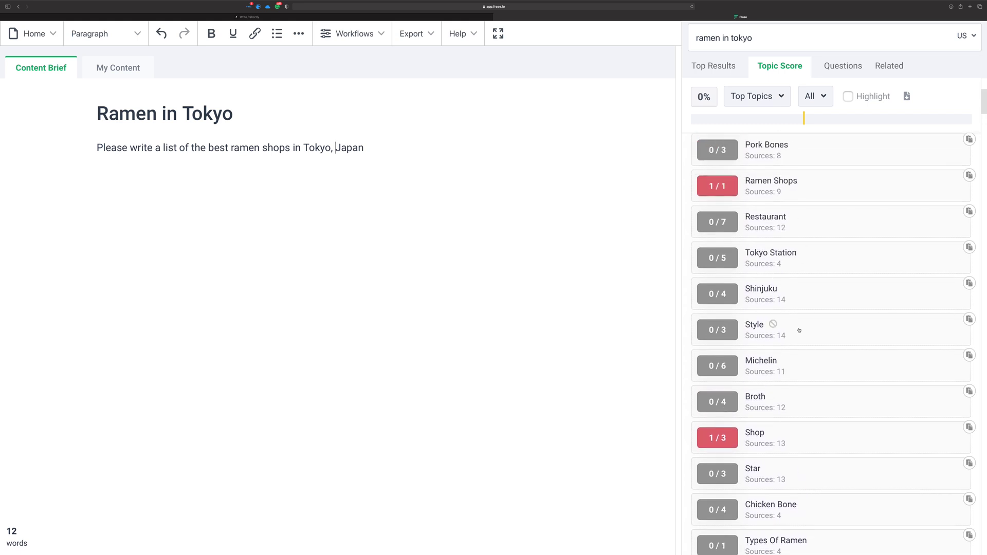
{"action": "scroll", "coordinate": [793, 326], "scroll_direction": "down", "scroll_amount": 1}
{"action": "scroll", "coordinate": [795, 325], "scroll_direction": "up", "scroll_amount": 5}
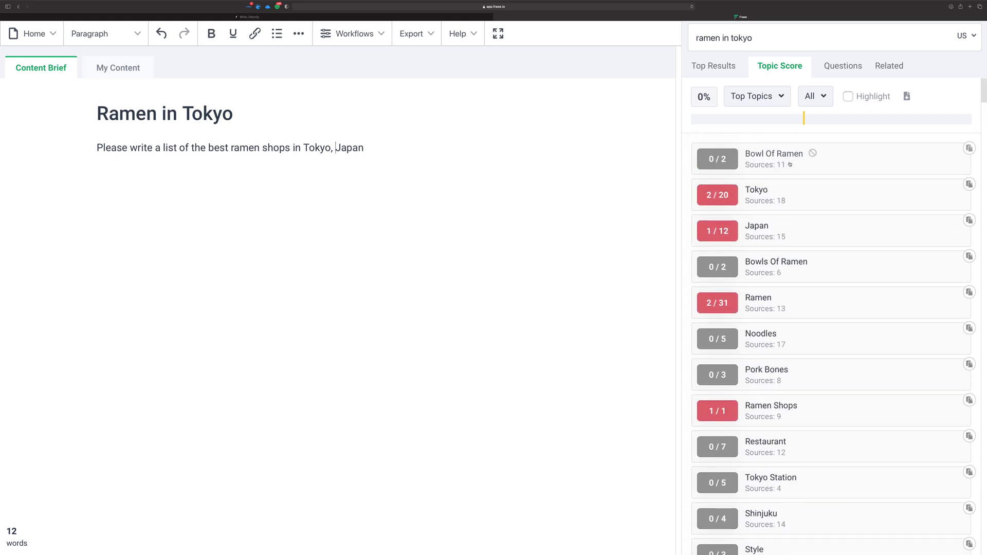
{"action": "scroll", "coordinate": [751, 273], "scroll_direction": "down", "scroll_amount": 2}
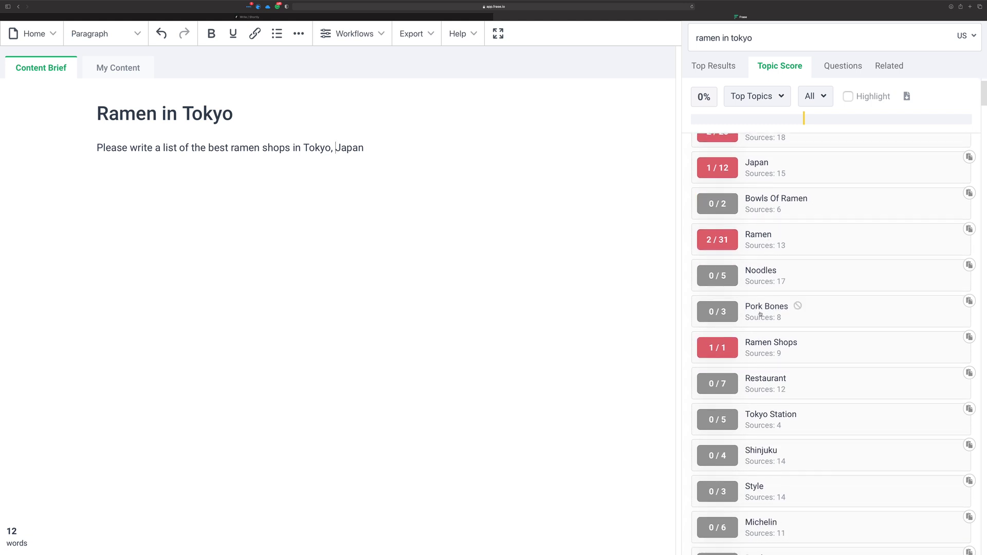
{"action": "scroll", "coordinate": [803, 326], "scroll_direction": "down", "scroll_amount": 10}
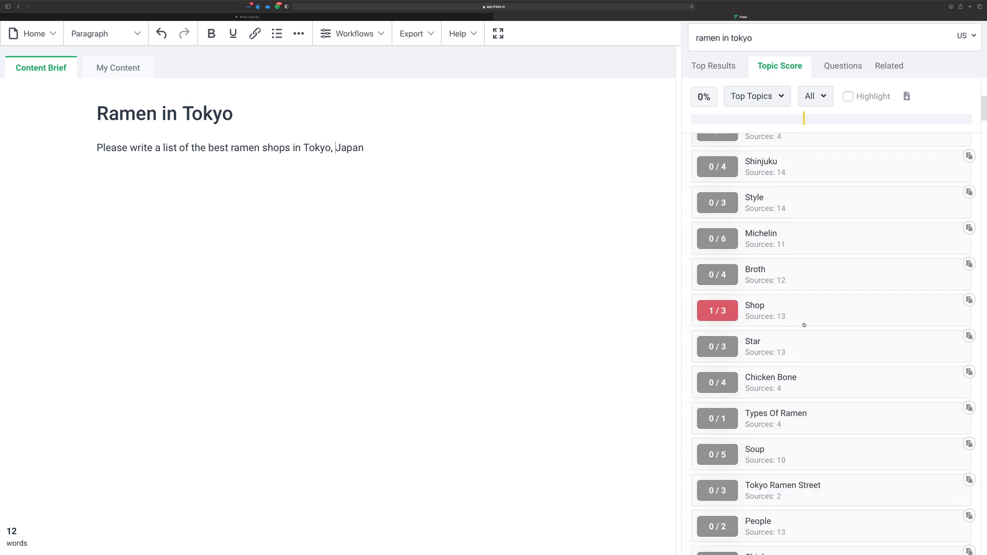
{"action": "mouse_move", "coordinate": [734, 264]}
{"action": "scroll", "coordinate": [779, 351], "scroll_direction": "down", "scroll_amount": 1}
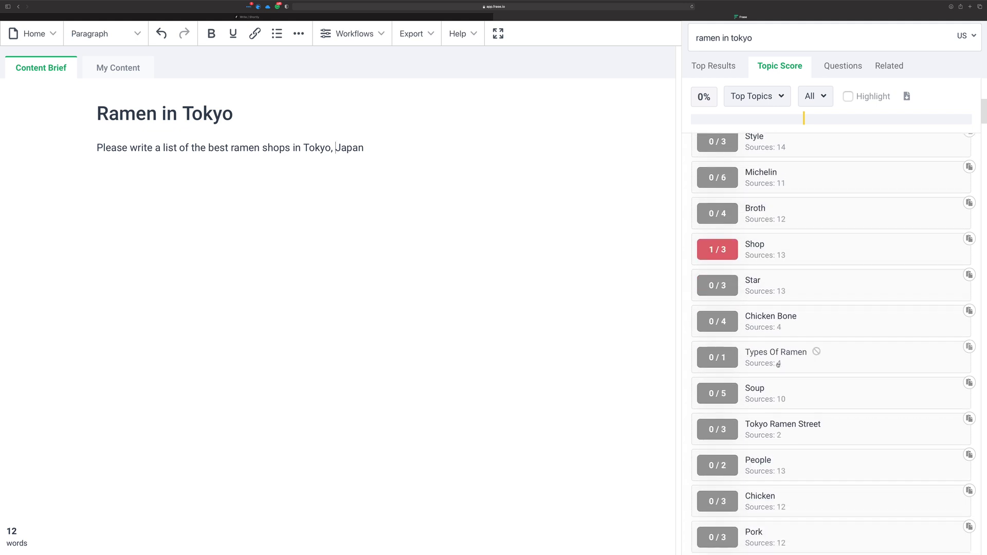
{"action": "scroll", "coordinate": [764, 370], "scroll_direction": "down", "scroll_amount": 3}
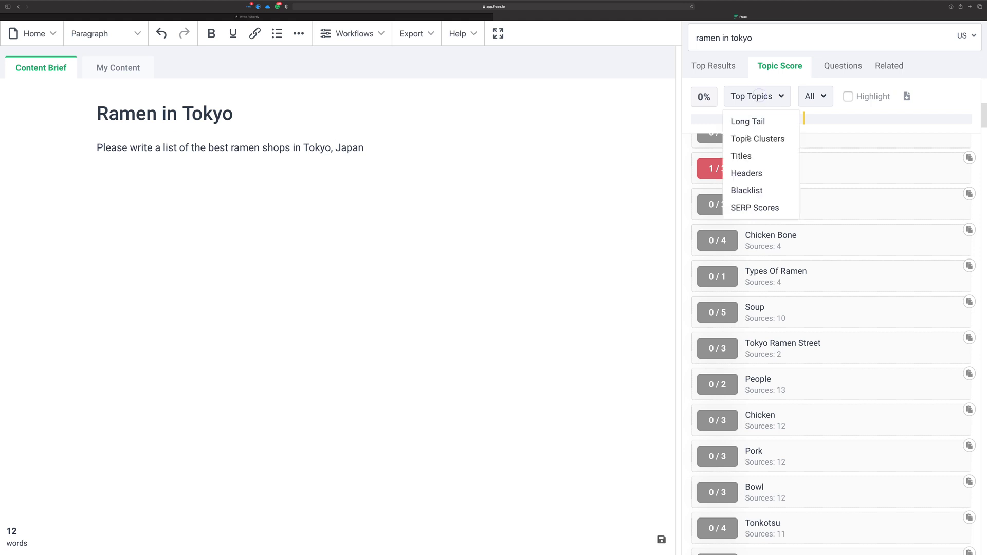
{"action": "left_click", "coordinate": [749, 122]}
{"action": "scroll", "coordinate": [772, 168], "scroll_direction": "down", "scroll_amount": 10}
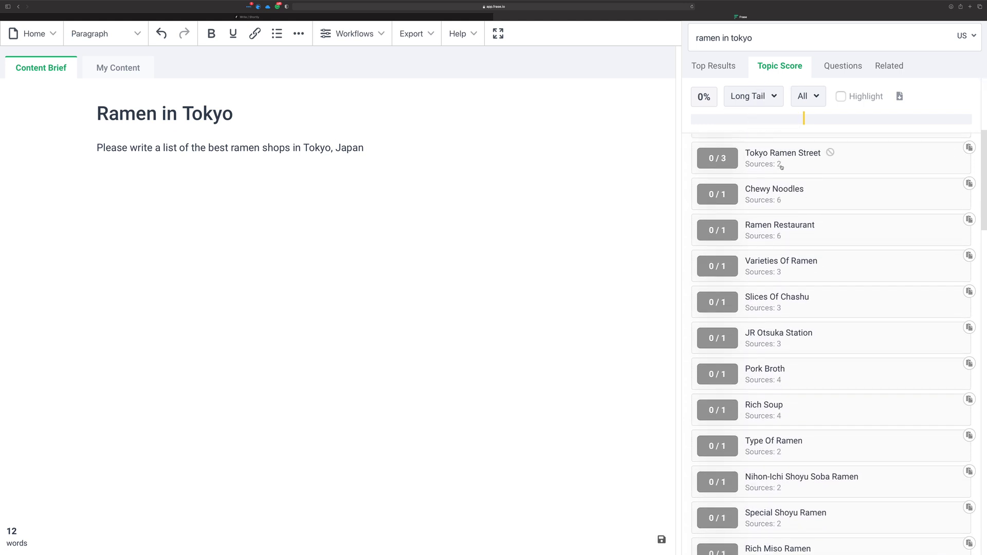
{"action": "scroll", "coordinate": [781, 167], "scroll_direction": "down", "scroll_amount": 6}
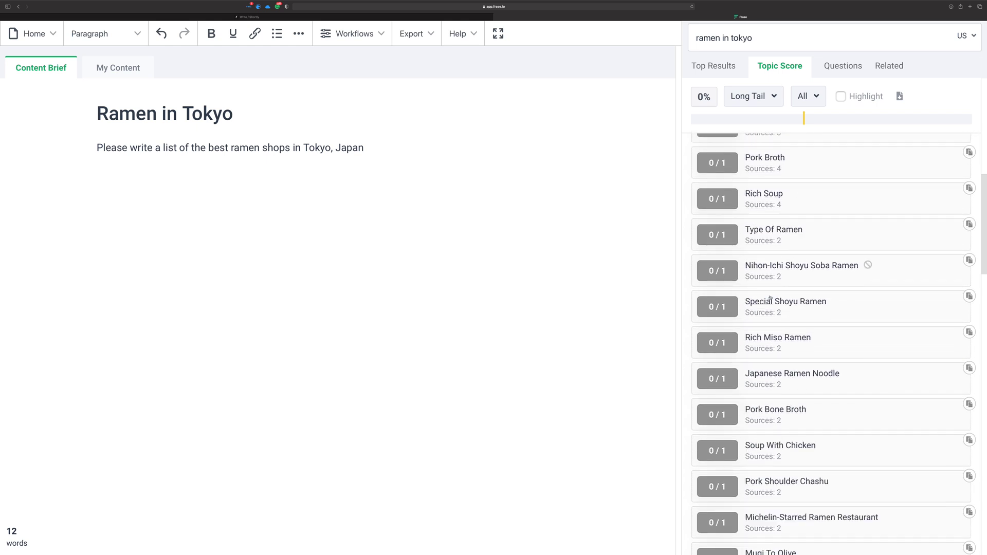
{"action": "scroll", "coordinate": [766, 304], "scroll_direction": "down", "scroll_amount": 4}
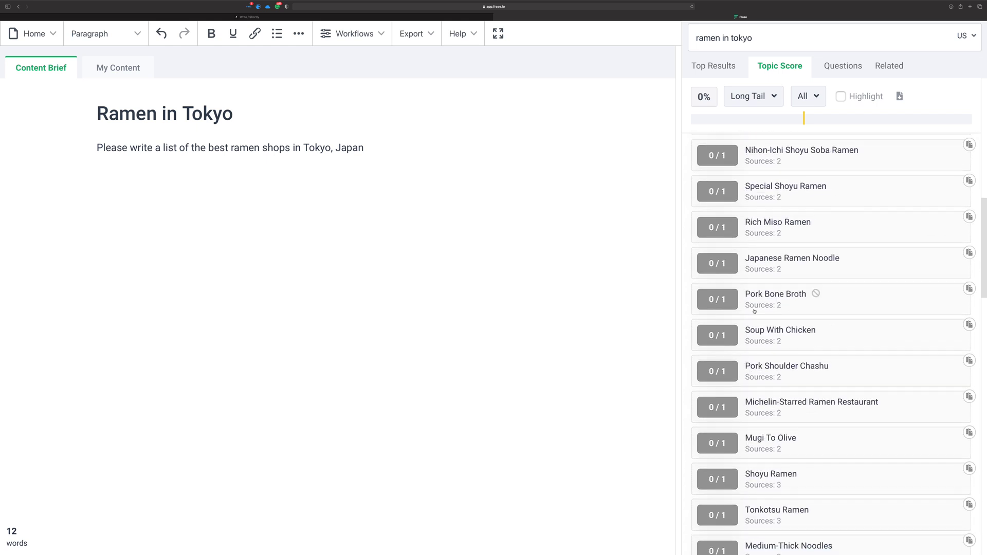
{"action": "scroll", "coordinate": [841, 288], "scroll_direction": "down", "scroll_amount": 4}
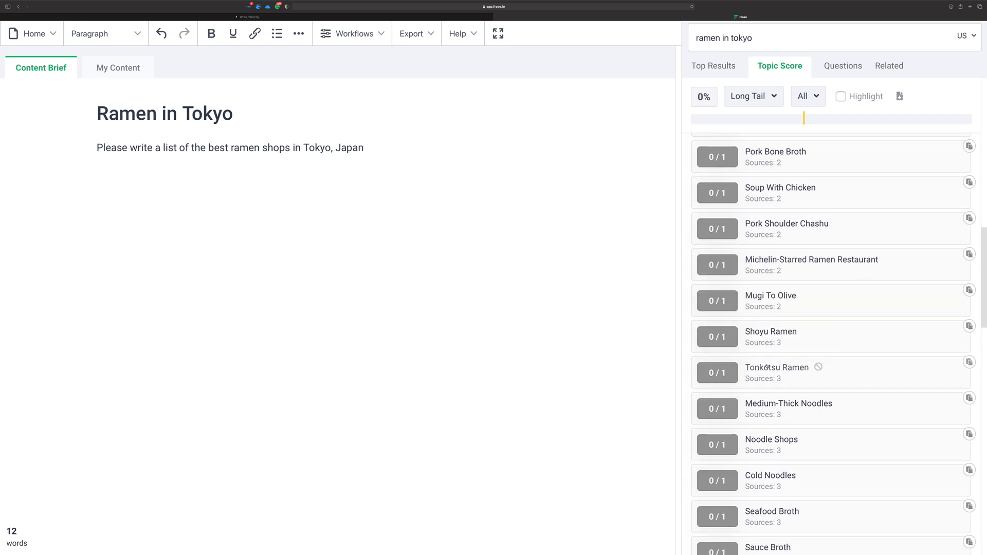
{"action": "scroll", "coordinate": [762, 283], "scroll_direction": "down", "scroll_amount": 1}
{"action": "scroll", "coordinate": [813, 319], "scroll_direction": "down", "scroll_amount": 7}
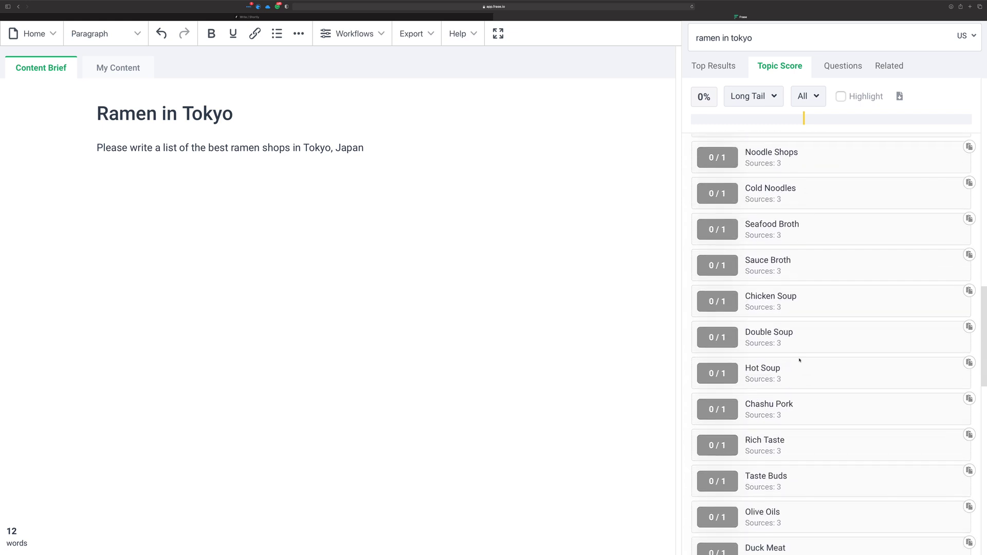
{"action": "scroll", "coordinate": [799, 360], "scroll_direction": "down", "scroll_amount": 3}
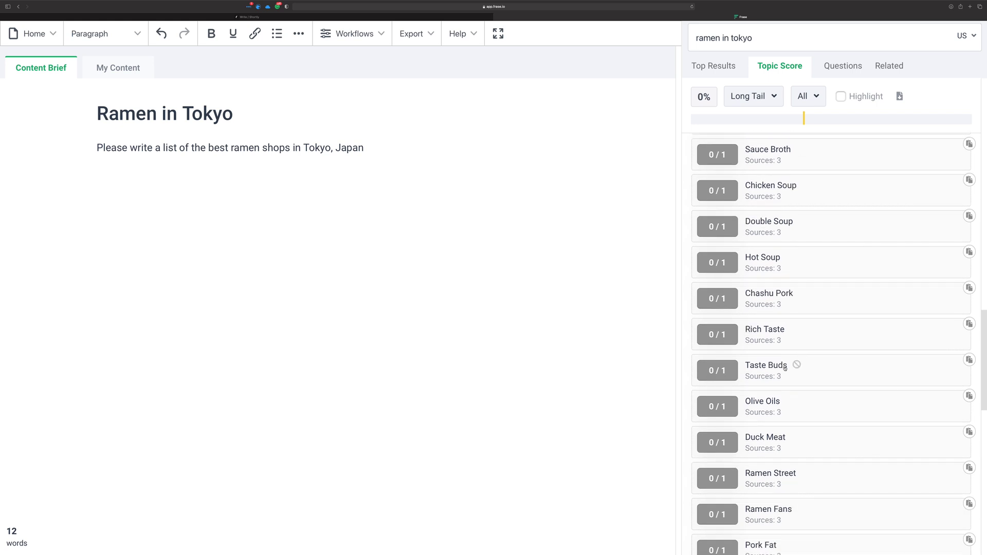
{"action": "scroll", "coordinate": [786, 354], "scroll_direction": "up", "scroll_amount": 1}
{"action": "scroll", "coordinate": [786, 354], "scroll_direction": "up", "scroll_amount": 20}
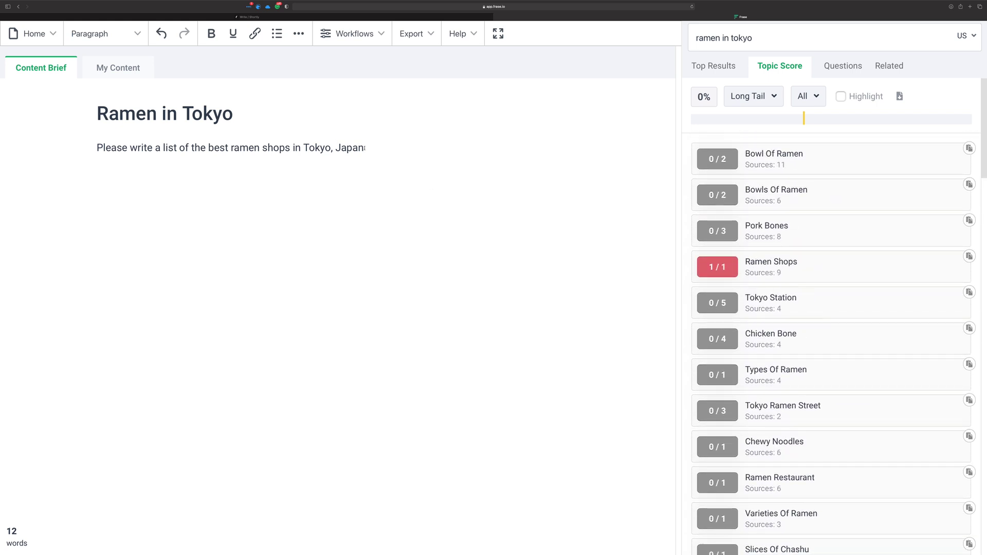
- Replace the request with 'an article discussing the best ramen restaurants the Japanese love -- bowls of ramen'
{"action": "left_click_drag", "start_coordinate": [364, 147], "coordinate": [160, 147]}
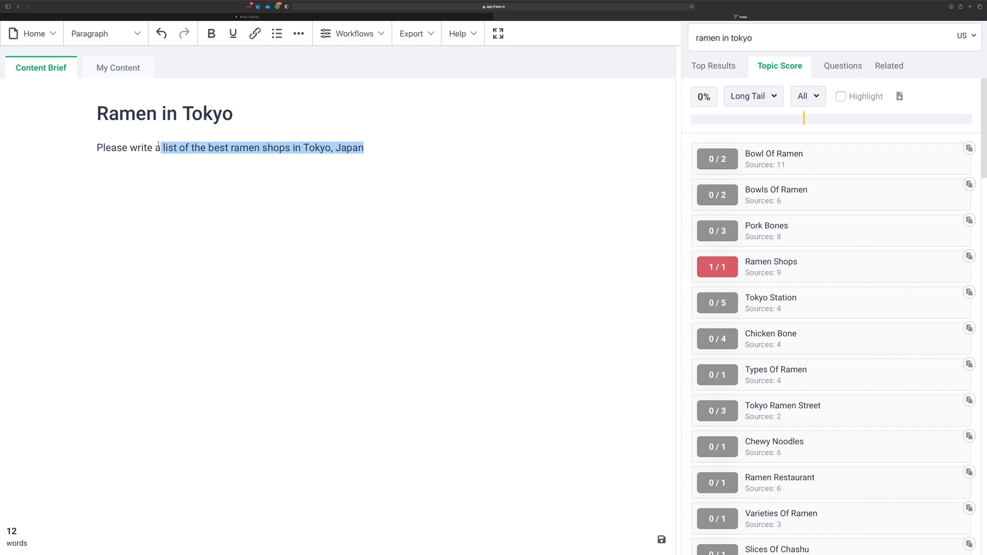
{"action": "type", "text": "n article"}
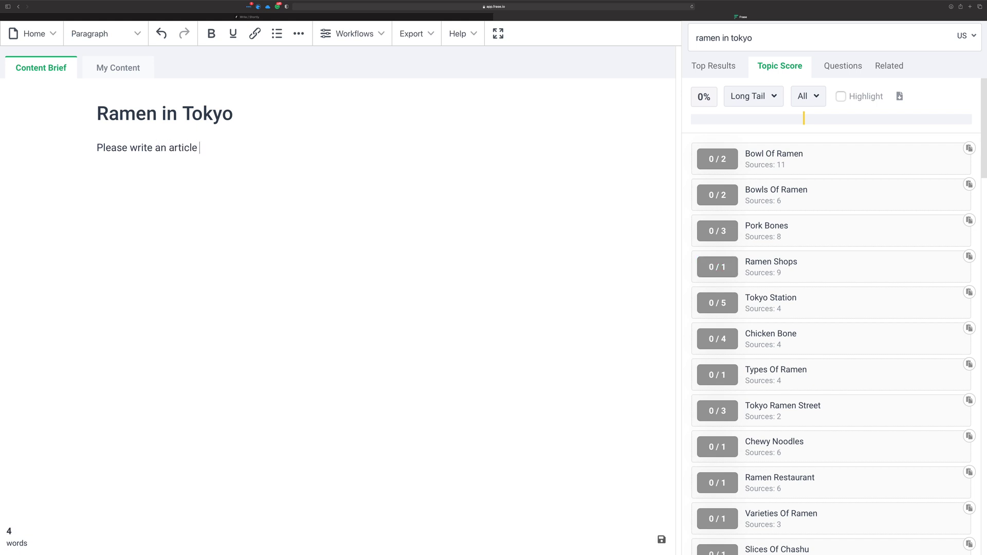
{"action": "type", "text": " discussing the best ramen"}
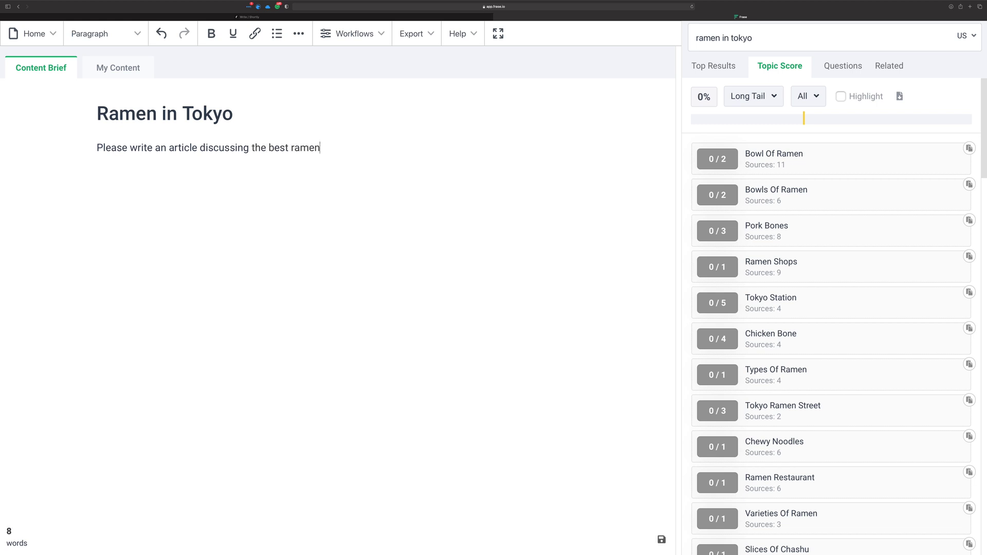
{"action": "type", "text": " restauratns"}
{"action": "key", "text": "BackSpace"}
{"action": "key", "text": "BackSpace"}
{"action": "key", "text": "BackSpace"}
{"action": "type", "text": "nts in"}
{"action": "key", "text": "BackSpace"}
{"action": "key", "text": "BackSpace"}
{"action": "type", "text": "the Japanese "}
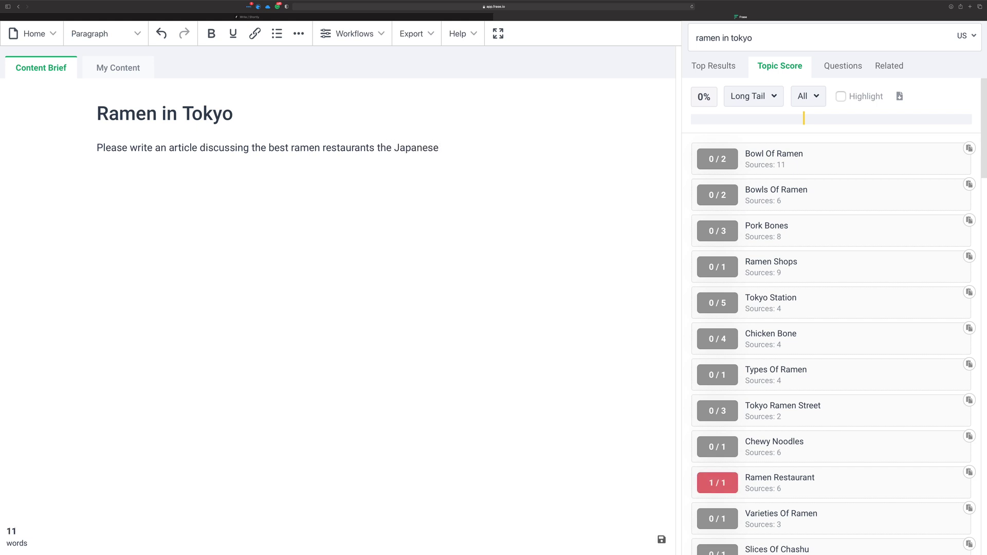
{"action": "type", "text": "love -- bowls of ramen"}
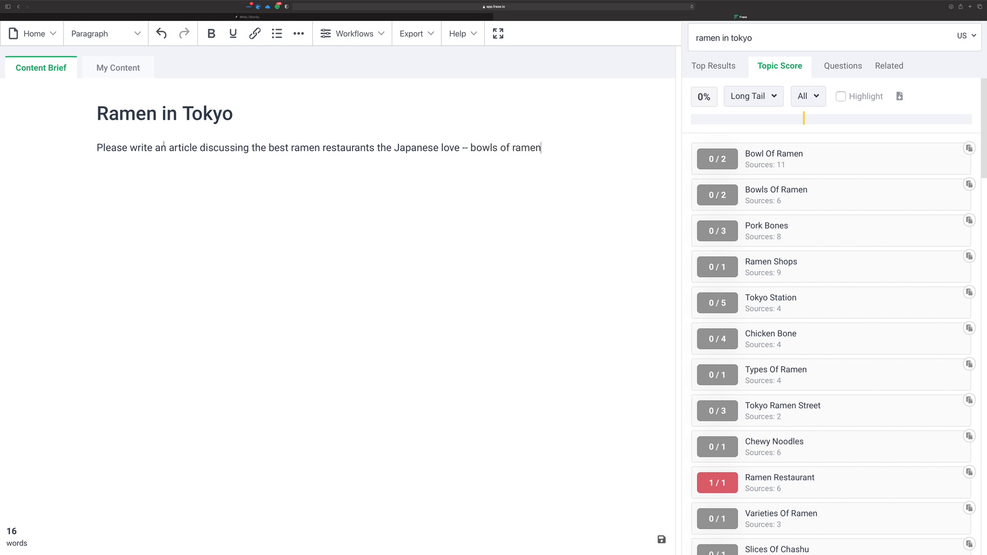
- Open the topic list type choices, view the Bowls Of Ramen topic details, and return to Topic Score
{"action": "left_click", "coordinate": [754, 97]}
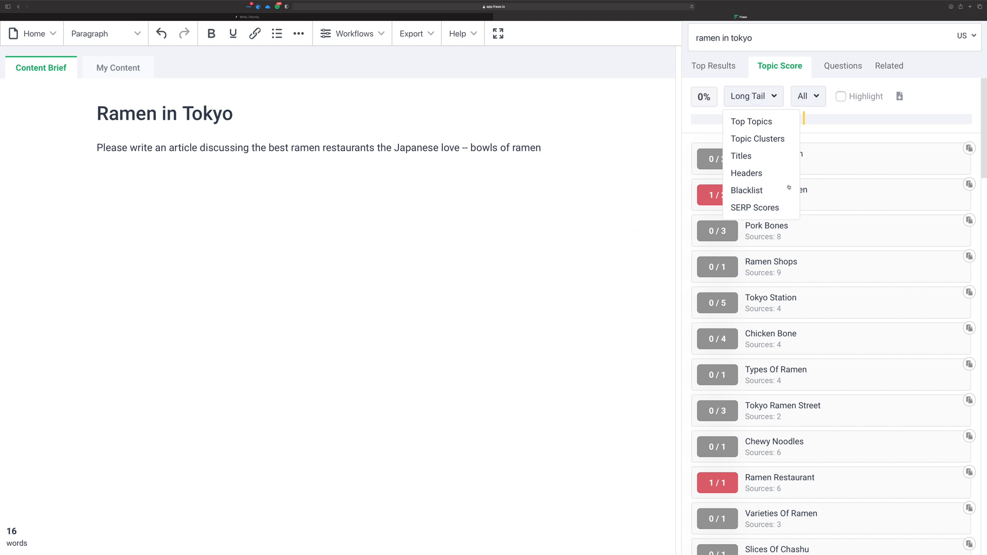
{"action": "left_click", "coordinate": [801, 194]}
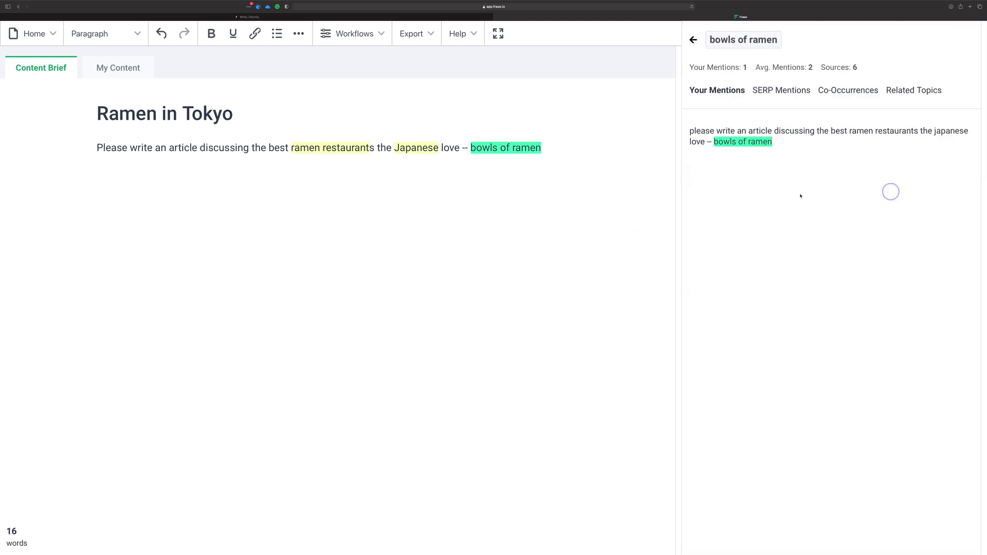
{"action": "left_click", "coordinate": [693, 40]}
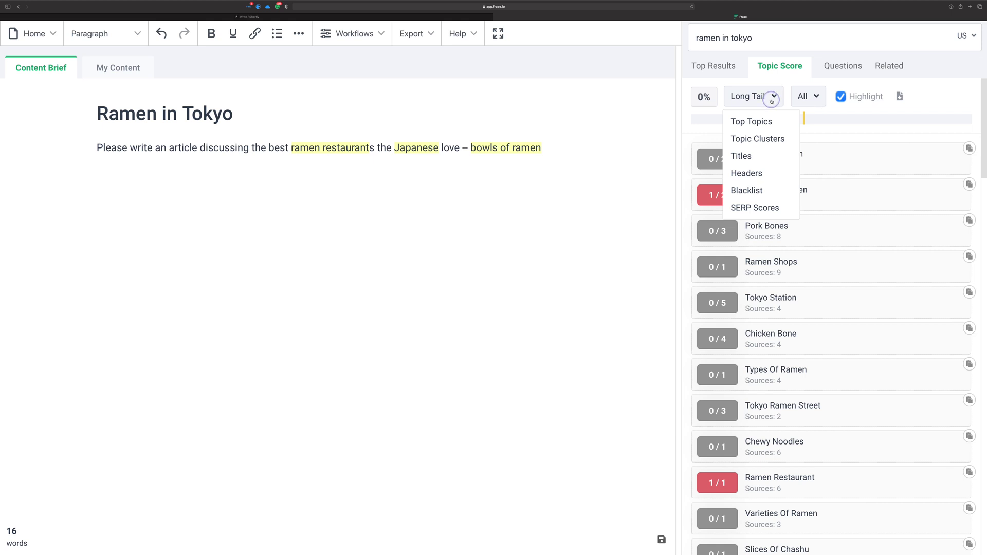
{"action": "left_click", "coordinate": [806, 107]}
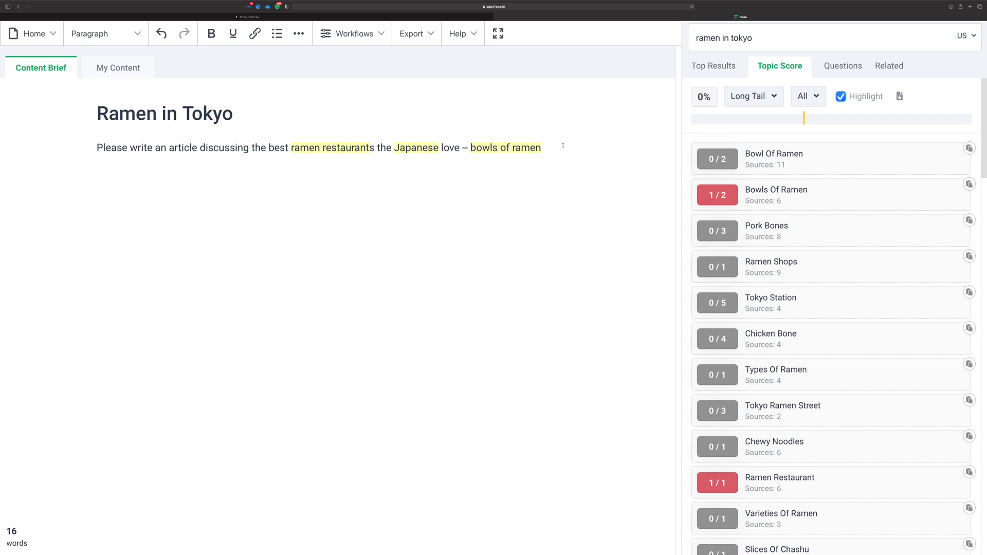
- Extend the brief with miso flavor, chashu pork, hot soup, pork fat and hearty noodles near Tokyo Station
{"action": "type", "text": "with rich mis"}
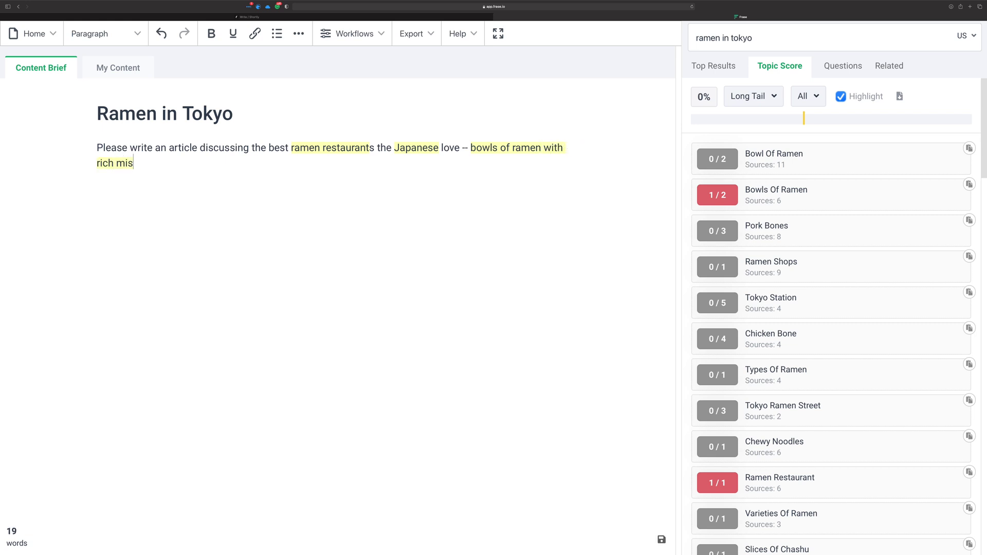
{"action": "type", "text": "o flavor, chas"}
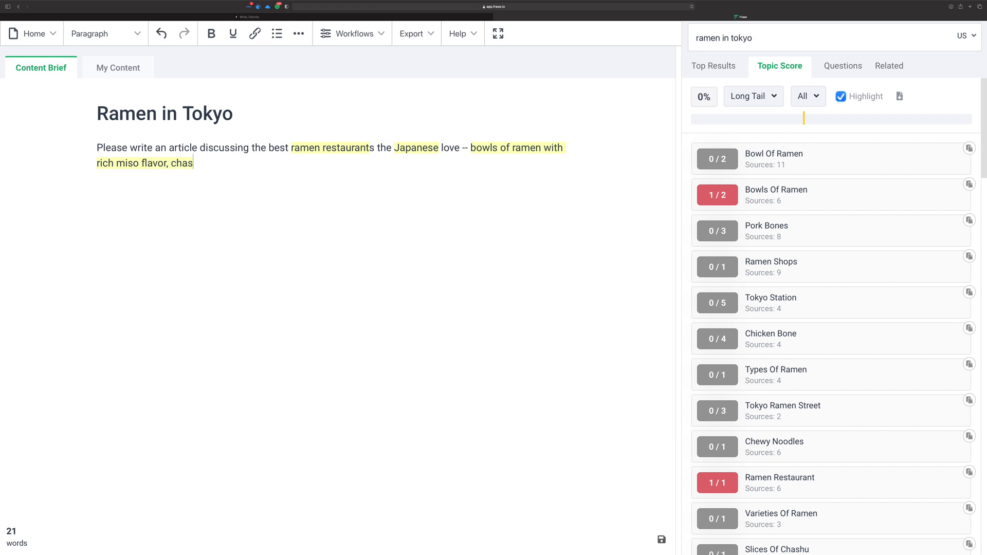
{"action": "type", "text": "hu pork, hot soup, "}
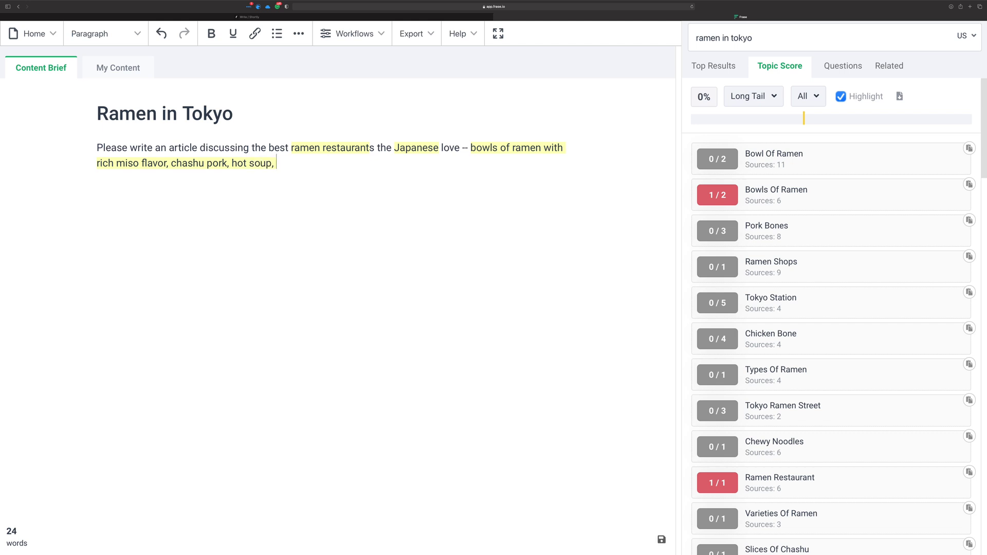
{"action": "type", "text": "lots of pork fat, and "}
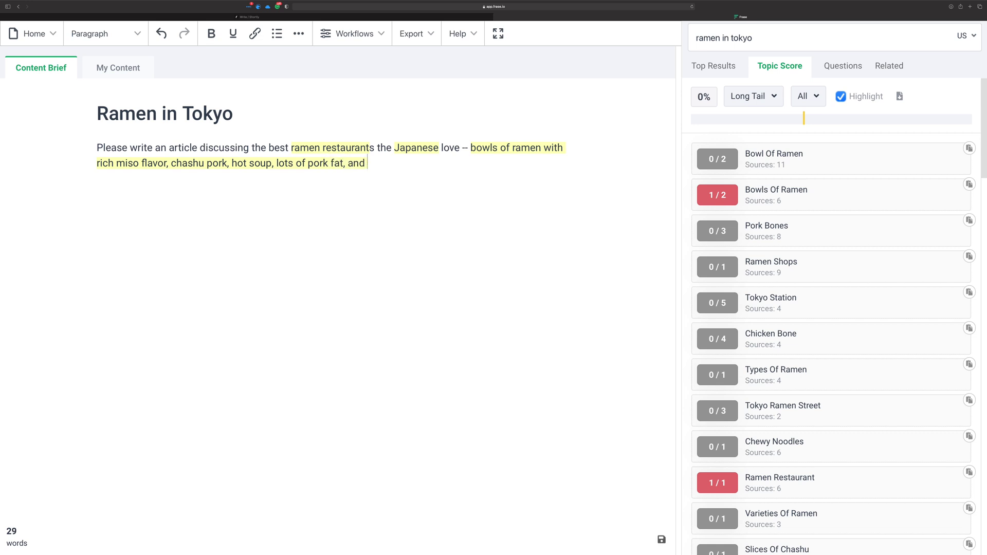
{"action": "type", "text": "thick, hearty nood"}
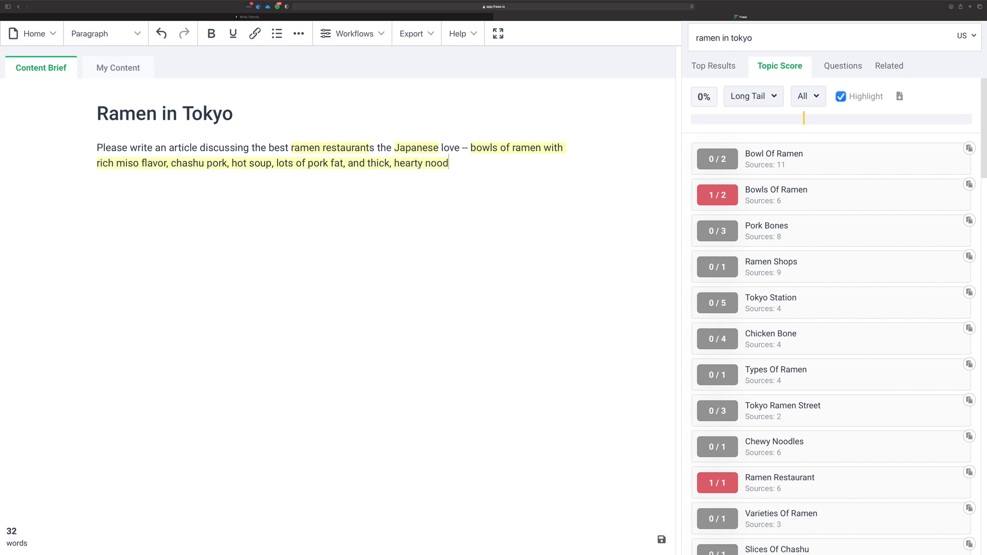
{"action": "type", "text": "les in the Tokyo"}
{"action": "key", "text": "BackSpace"}
{"action": "type", "text": "kyo Stations"}
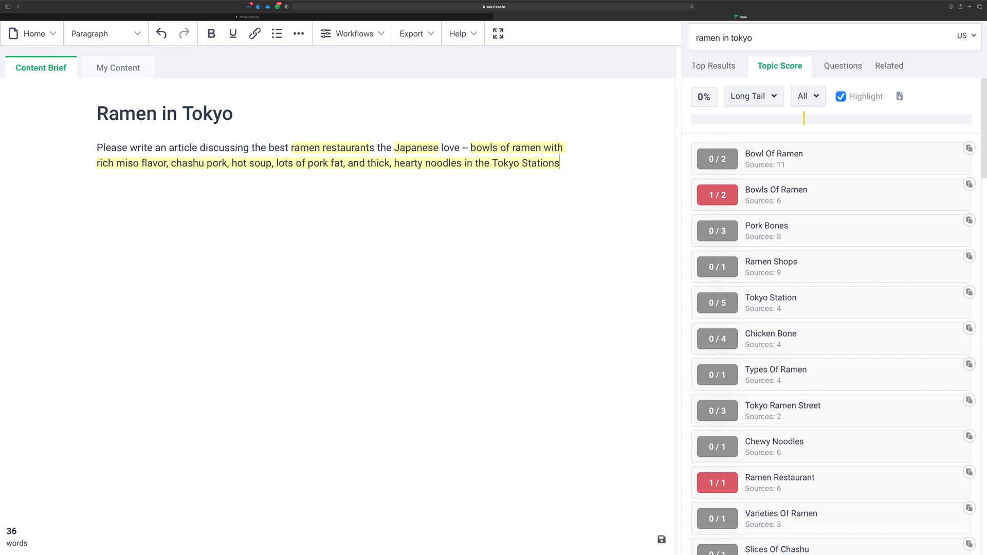
{"action": "key", "text": "BackSpace"}
{"action": "type", "text": "area"}
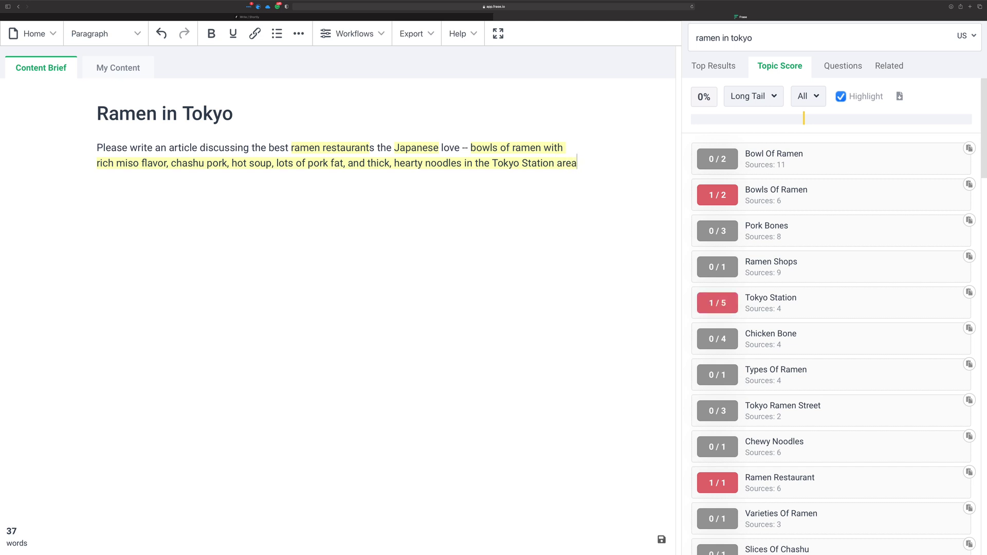
{"action": "type", "text": " of Toky"}
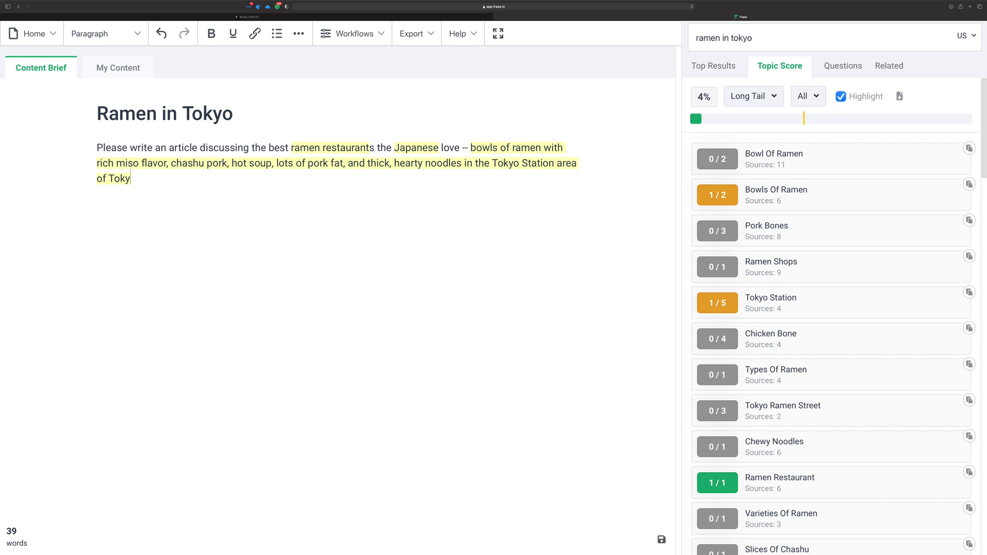
{"action": "type", "text": "o, Japan."}
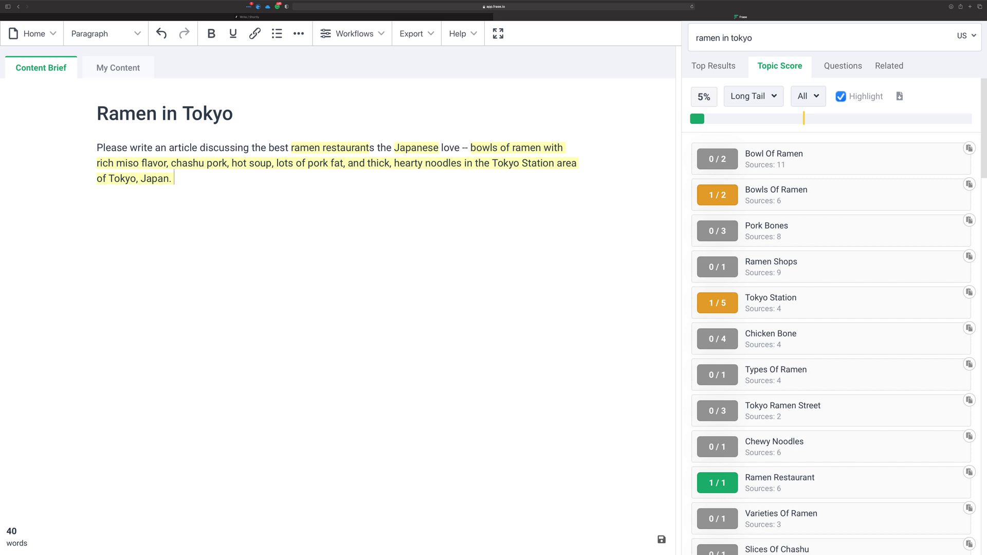
- Add that pork bone (tonkotsu) soup with a rich taste also sounds good
{"action": "type", "text": "Pork bone (tonko"}
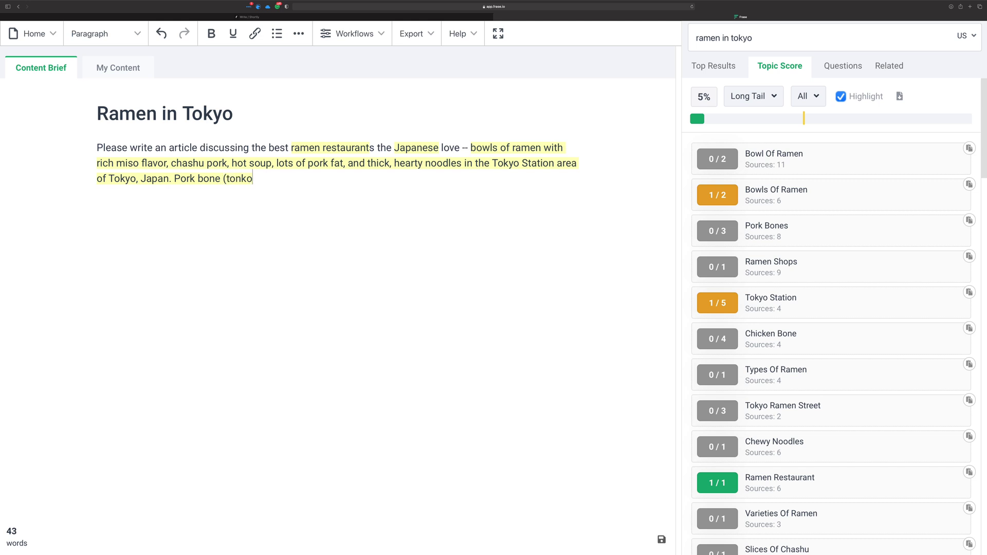
{"action": "type", "text": "tsu) soup,"}
{"action": "key", "text": "BackSpace"}
{"action": "type", "text": "with a rich"}
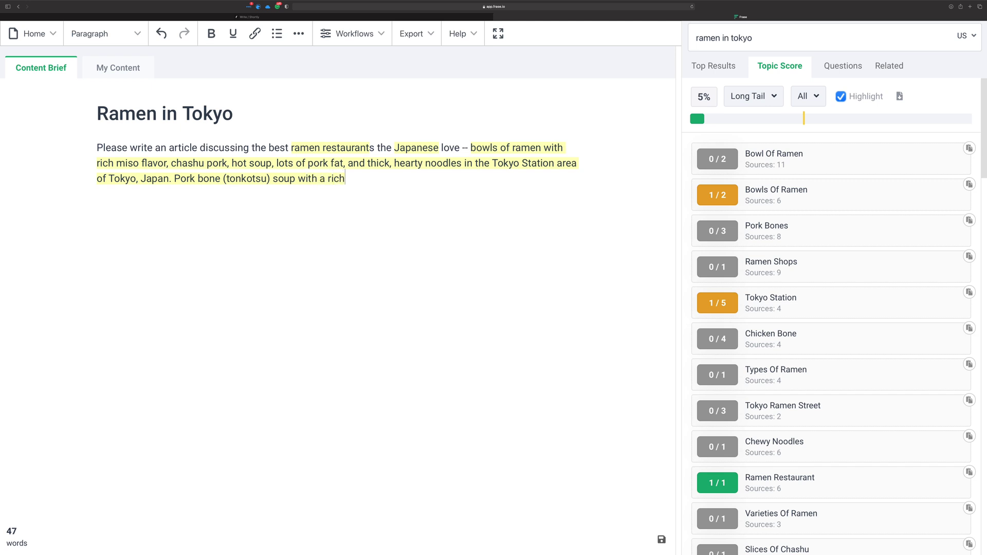
{"action": "type", "text": " taste also"}
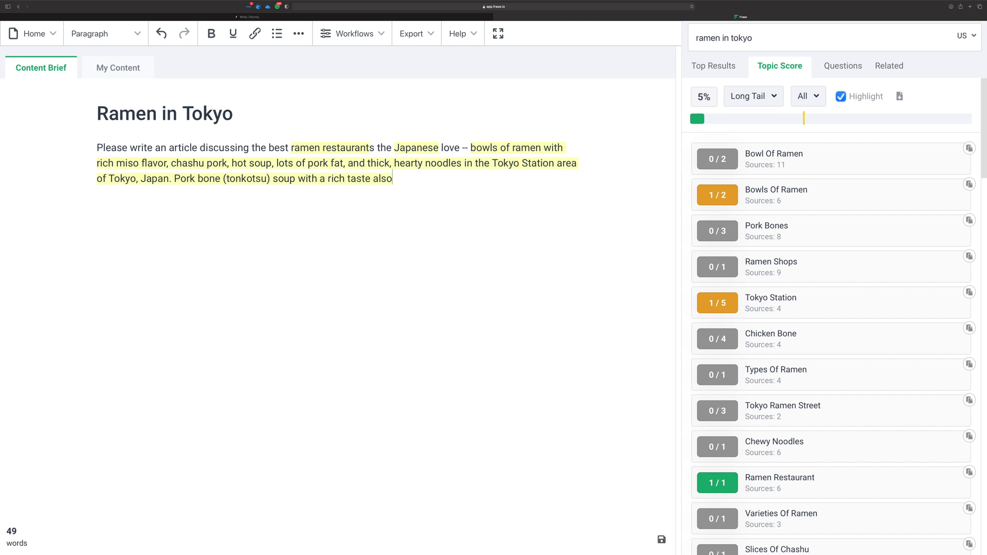
{"action": "type", "text": " sounds goods."}
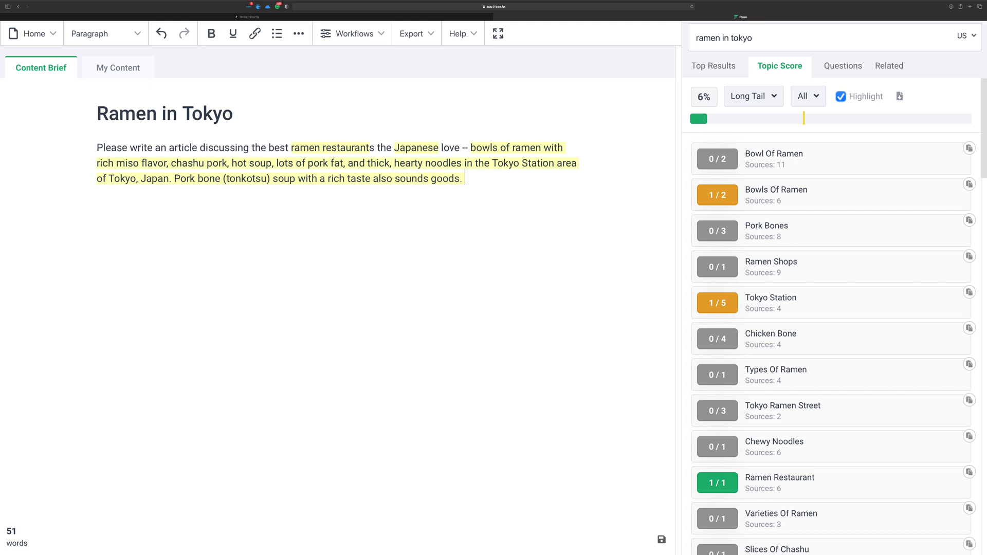
{"action": "key", "text": "BackSpace"}
{"action": "key", "text": "BackSpace"}
{"action": "key", "text": "BackSpace"}
- Ask to discuss special shoyu ramen options and show picks from Shibuya, Ginza, and Ikebukuro
{"action": "type", "text": ". And maybe also"}
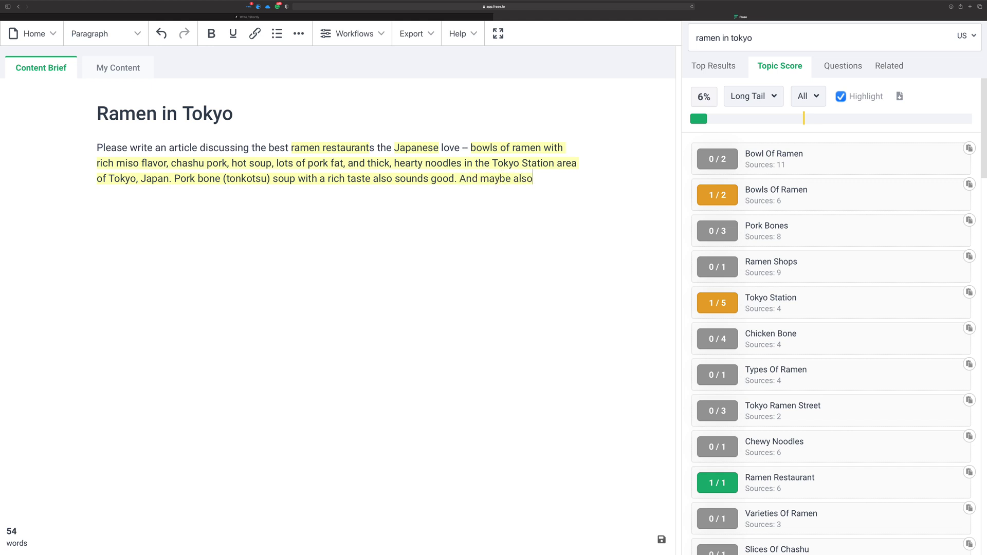
{"action": "type", "text": " discuss the special s"}
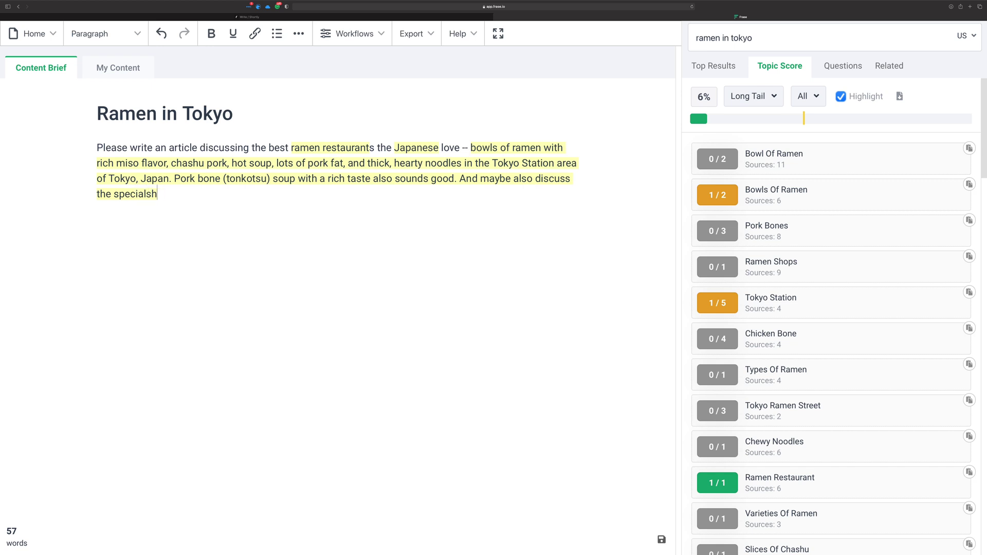
{"action": "type", "text": "hoyu ramen"}
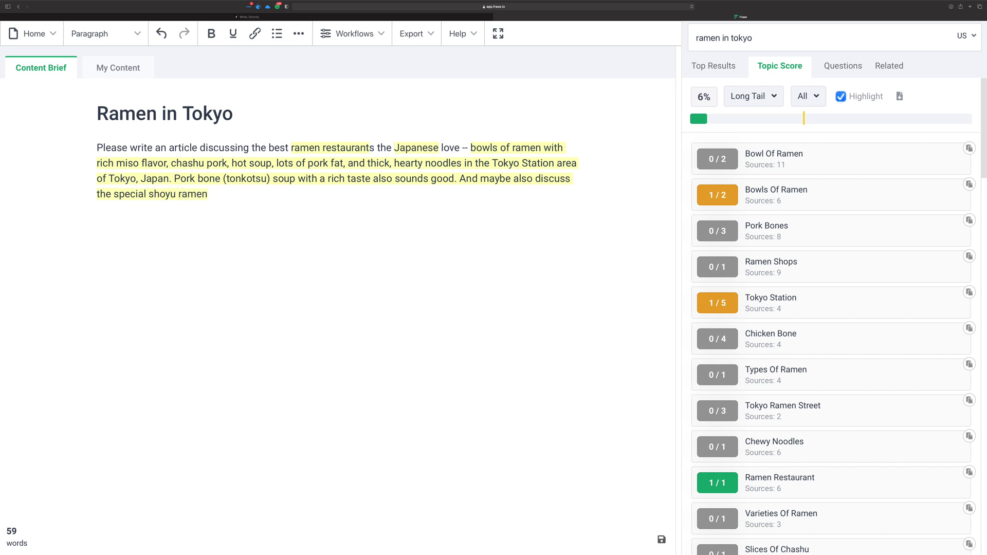
{"action": "type", "text": " options. Also sho"}
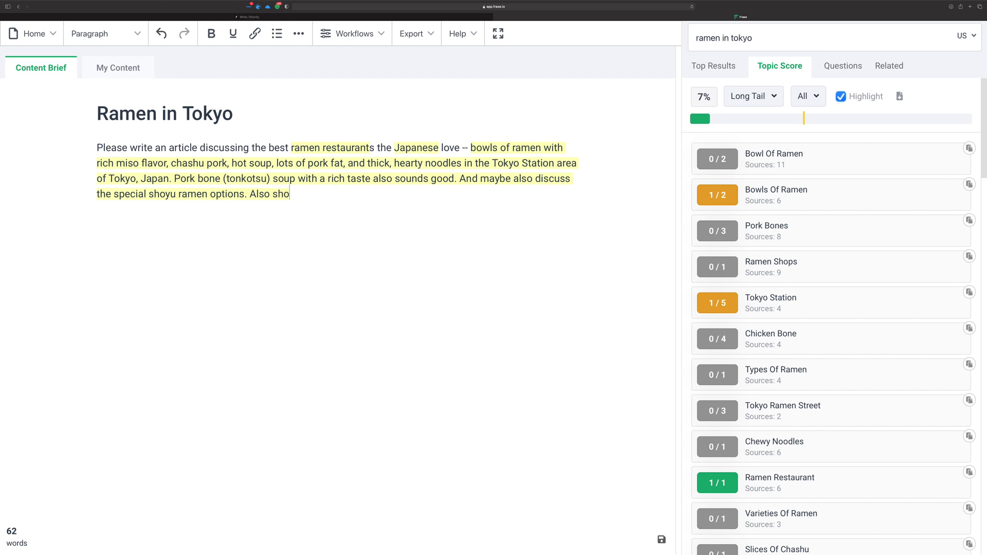
{"action": "type", "text": "w some options "}
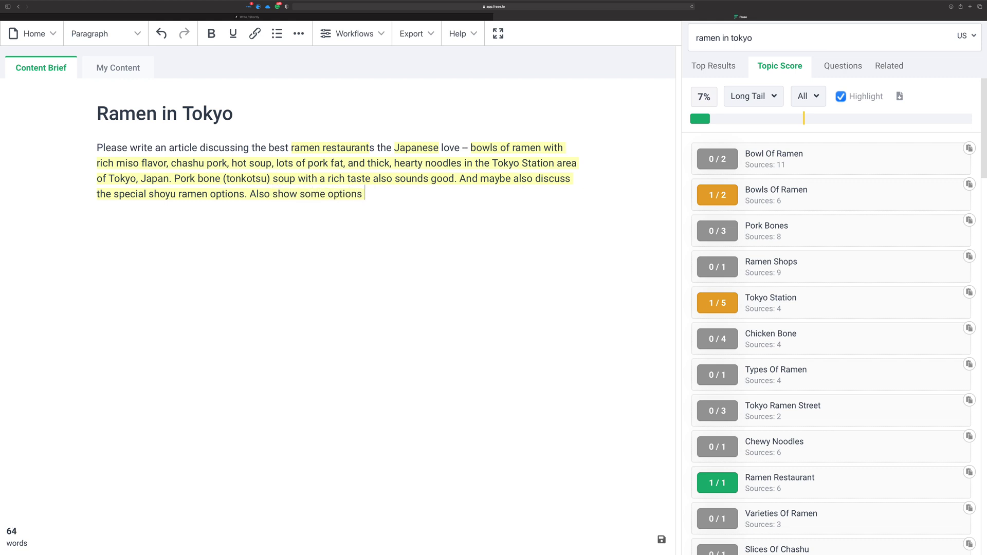
{"action": "type", "text": "from Shibuya"}
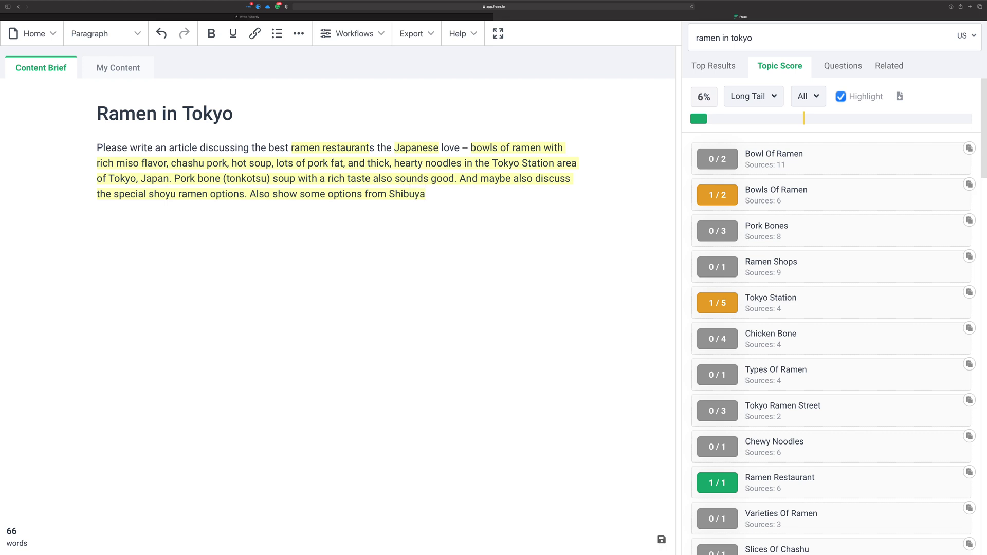
{"action": "type", "text": ", Ginza, and Ik"}
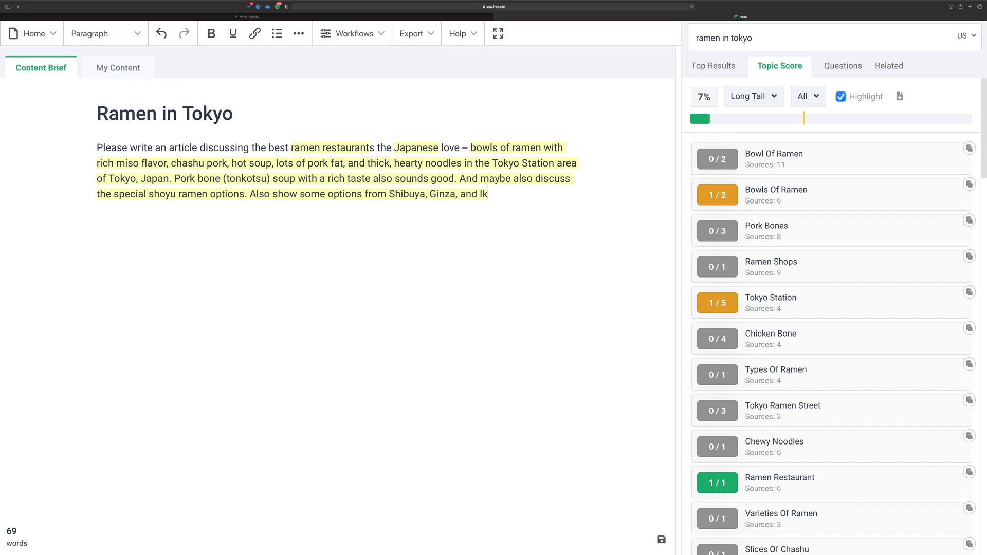
{"action": "type", "text": "ebukruro."}
- Switch the topic list to Top Topics, scroll through it, and select the whole 69-word brief paragraph
{"action": "left_click", "coordinate": [773, 96]}
{"action": "left_click", "coordinate": [748, 122]}
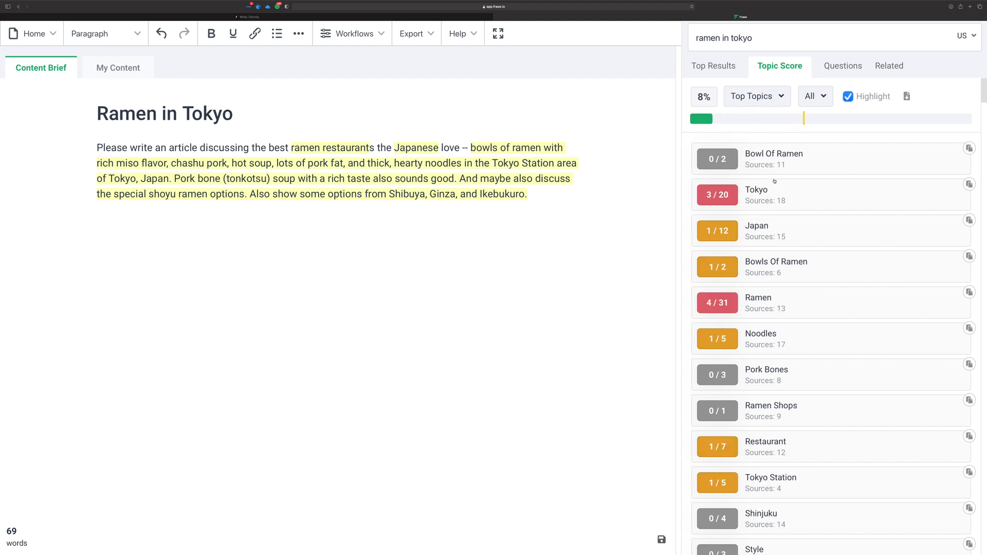
{"action": "scroll", "coordinate": [794, 427], "scroll_direction": "down", "scroll_amount": 10}
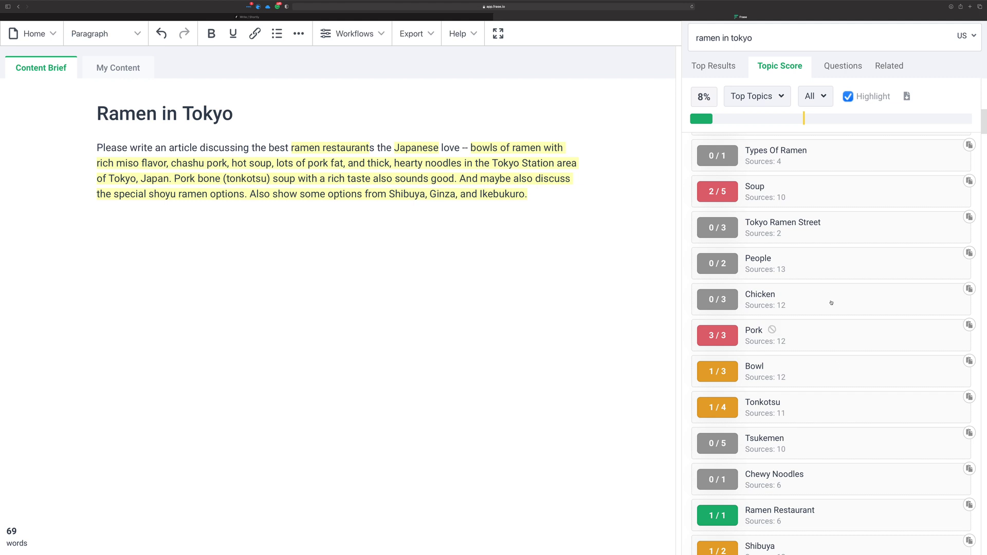
{"action": "scroll", "coordinate": [765, 178], "scroll_direction": "up", "scroll_amount": 10}
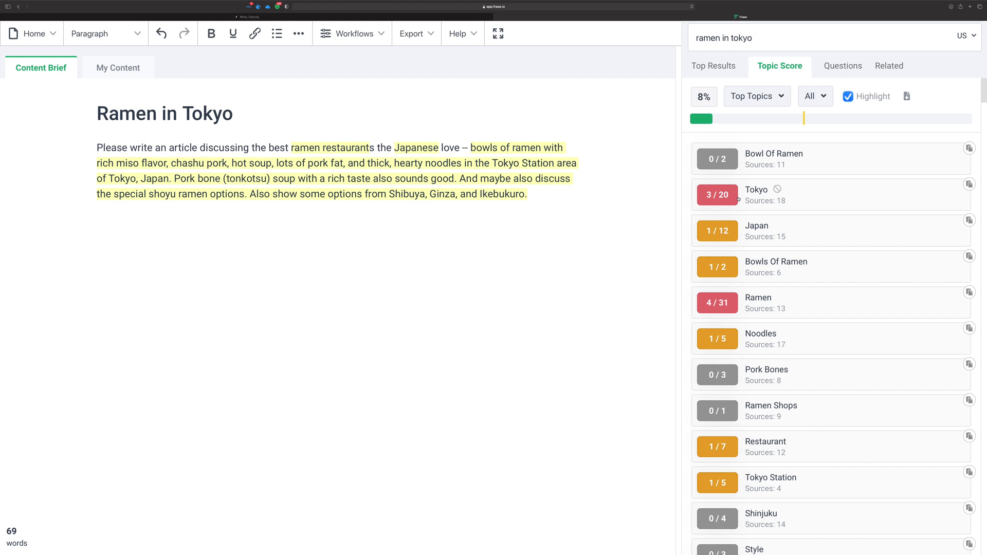
{"action": "mouse_move", "coordinate": [737, 199]}
{"action": "left_click_drag", "start_coordinate": [585, 194], "coordinate": [93, 144]}
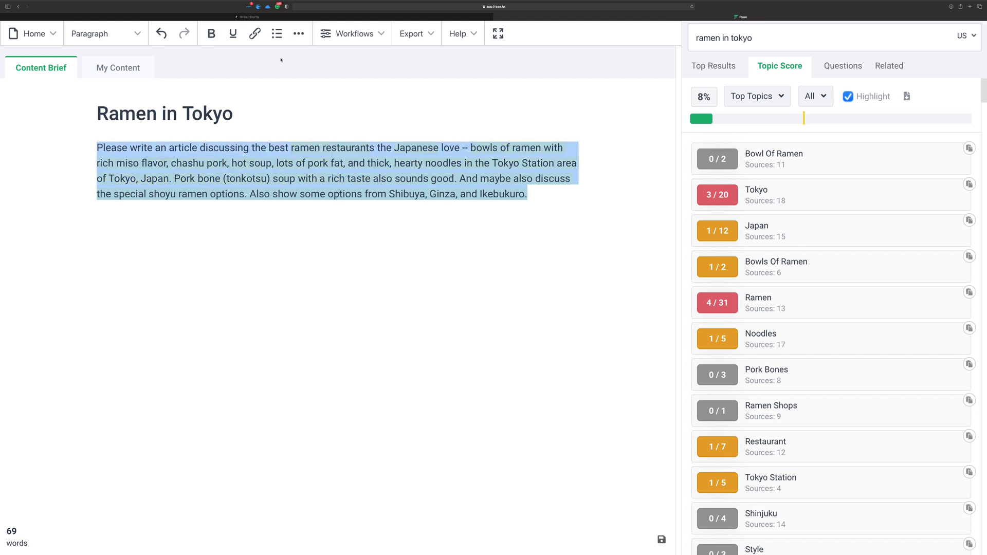
- Paste the detailed Tokyo ramen brief over Shortly AI's old brief and generate the opening paragraph
{"action": "left_click", "coordinate": [250, 17]}
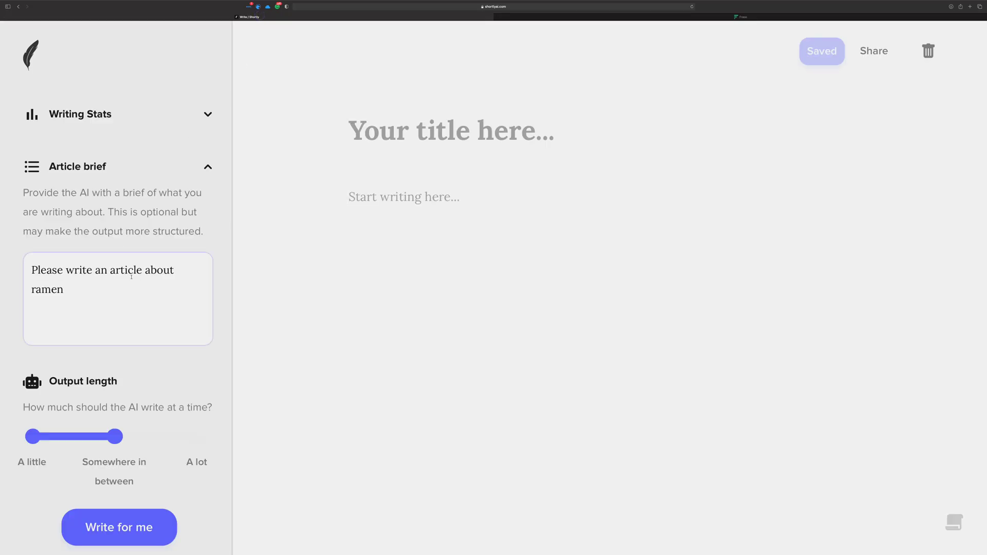
{"action": "triple_click", "coordinate": [114, 287]}
{"action": "key", "text": "super+v"}
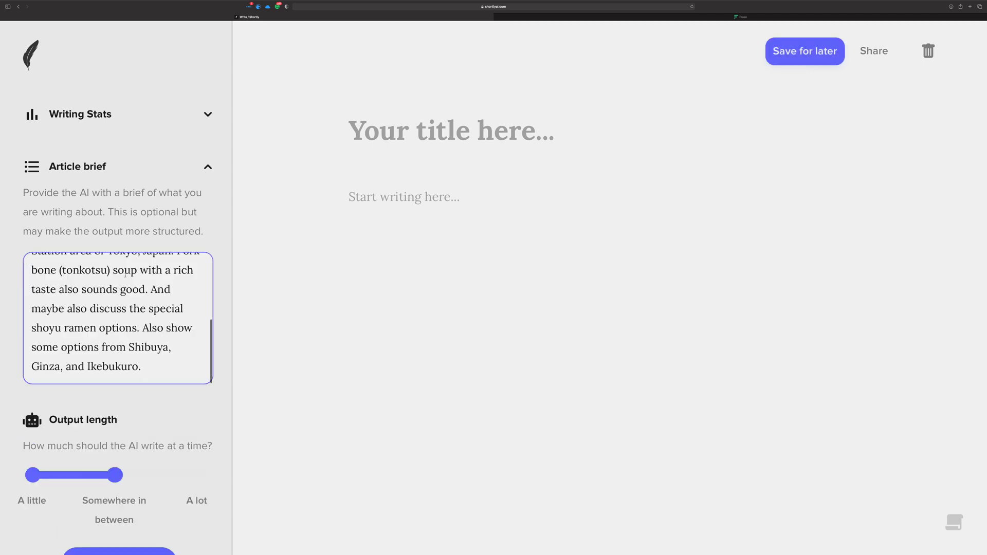
{"action": "scroll", "coordinate": [139, 279], "scroll_direction": "down", "scroll_amount": 3}
{"action": "scroll", "coordinate": [139, 279], "scroll_direction": "up", "scroll_amount": 5}
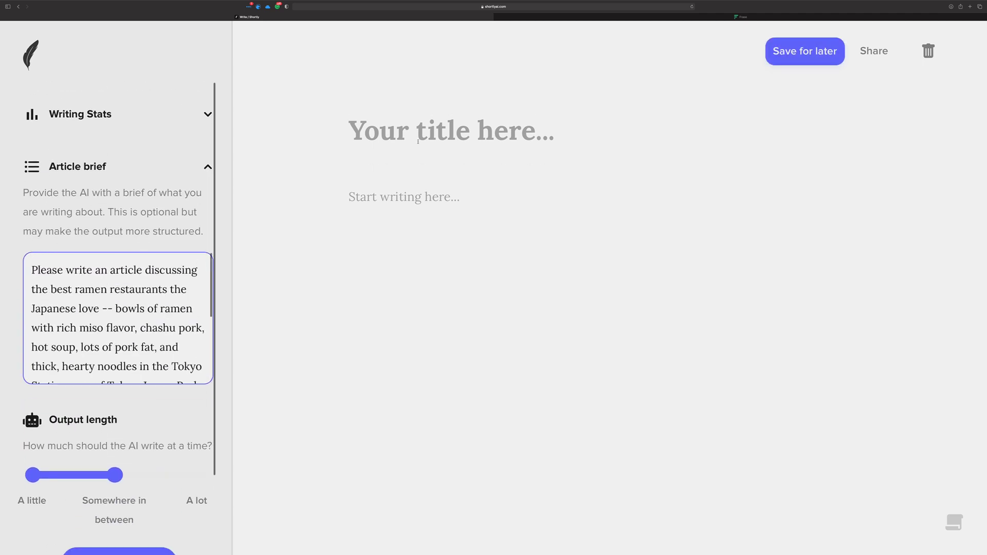
{"action": "left_click", "coordinate": [448, 190]}
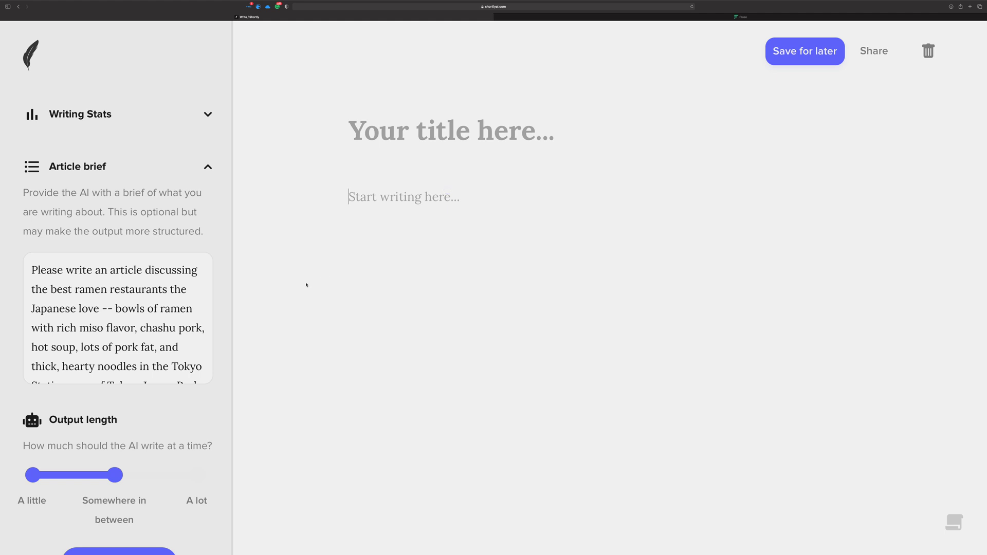
{"action": "left_click", "coordinate": [163, 549]}
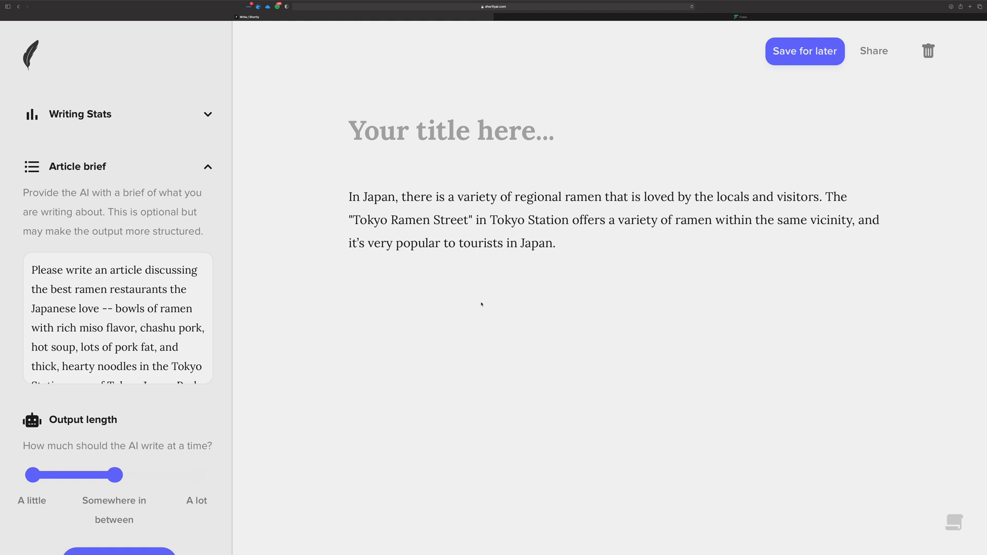
- Have the AI continue the article, then begin the next sentence with 'And the ramen here is'
{"action": "key", "text": "super+Return"}
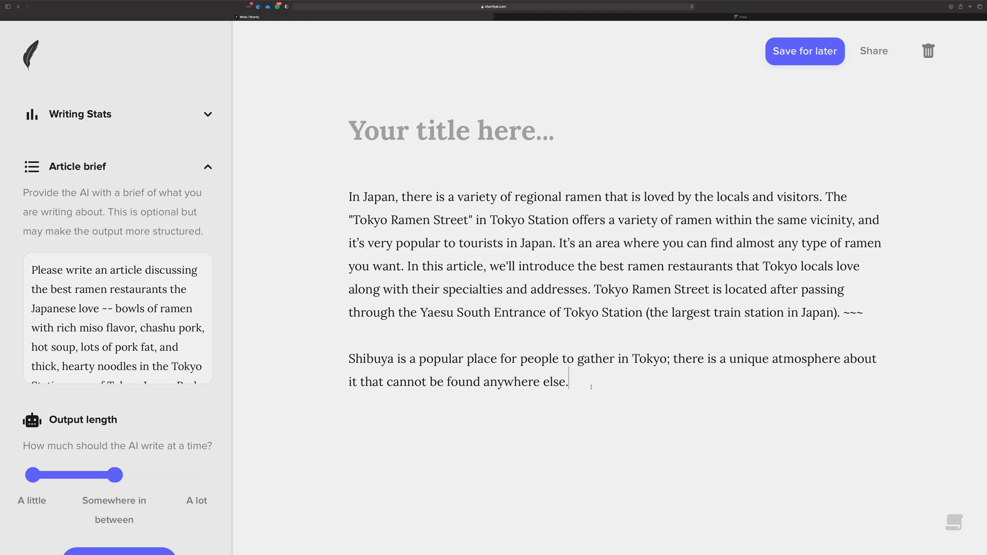
{"action": "type", "text": "And the"}
{"action": "type", "text": " ramen here u"}
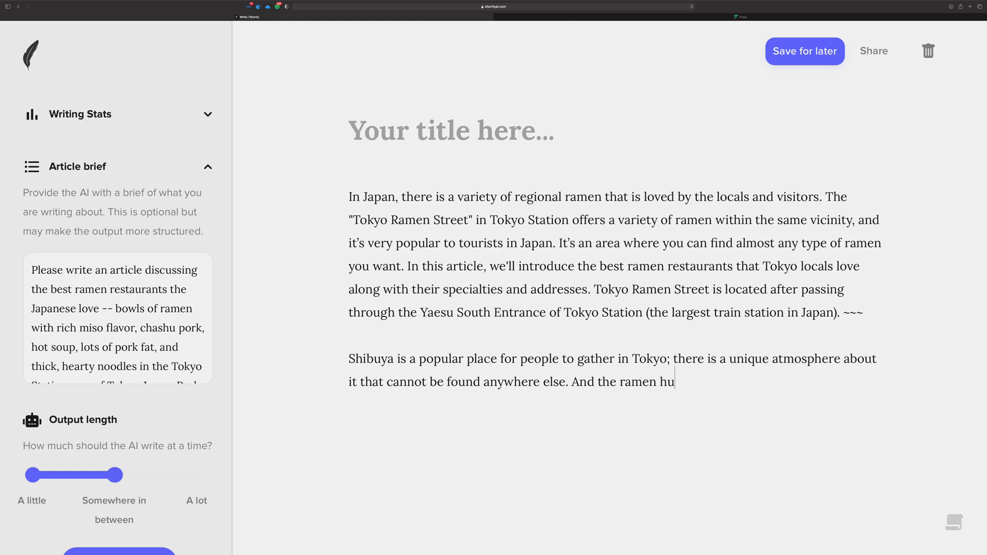
{"action": "key", "text": "BackSpace"}
{"action": "type", "text": "ere us"}
{"action": "key", "text": "BackSpace"}
{"action": "key", "text": "BackSpace"}
{"action": "type", "text": "is"}
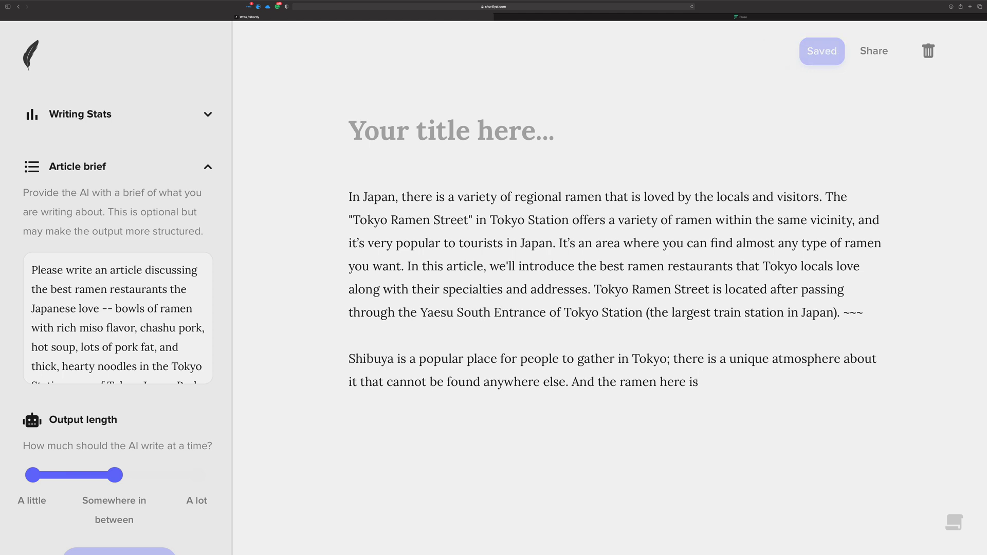
- Extend the Shibuya text with 'very popular with the locals. It's worth the wait', then review the new Shio Ramen paragraph
{"action": "type", "text": "very popular with the locals. It's worth the wait, and we highly recommend going during the evening hours as there is an energetic atmosphere around Shibuya."}
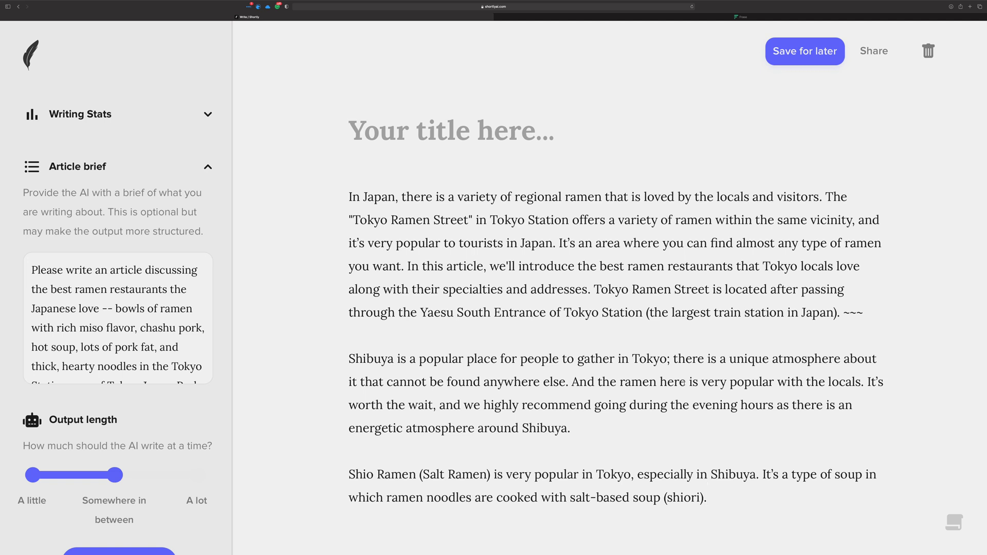
{"action": "scroll", "coordinate": [695, 382], "scroll_direction": "down", "scroll_amount": 1}
{"action": "scroll", "coordinate": [695, 381], "scroll_direction": "down", "scroll_amount": 5}
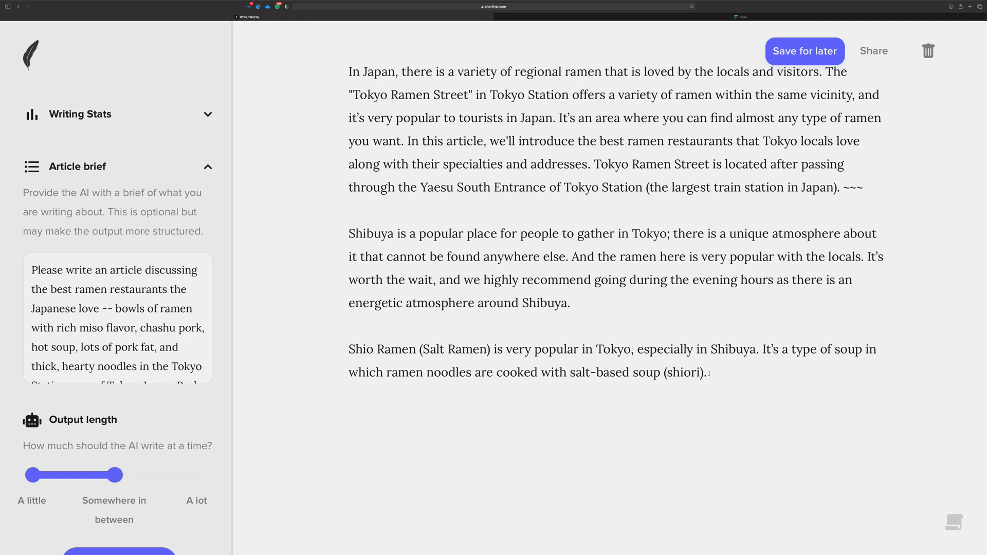
{"action": "scroll", "coordinate": [619, 381], "scroll_direction": "up", "scroll_amount": 3}
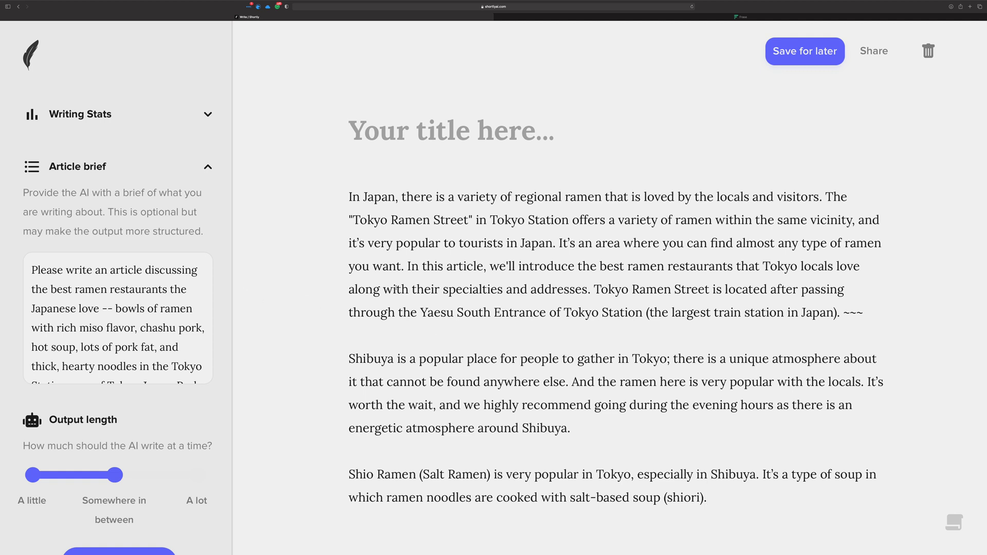
{"action": "scroll", "coordinate": [396, 287], "scroll_direction": "down", "scroll_amount": 2}
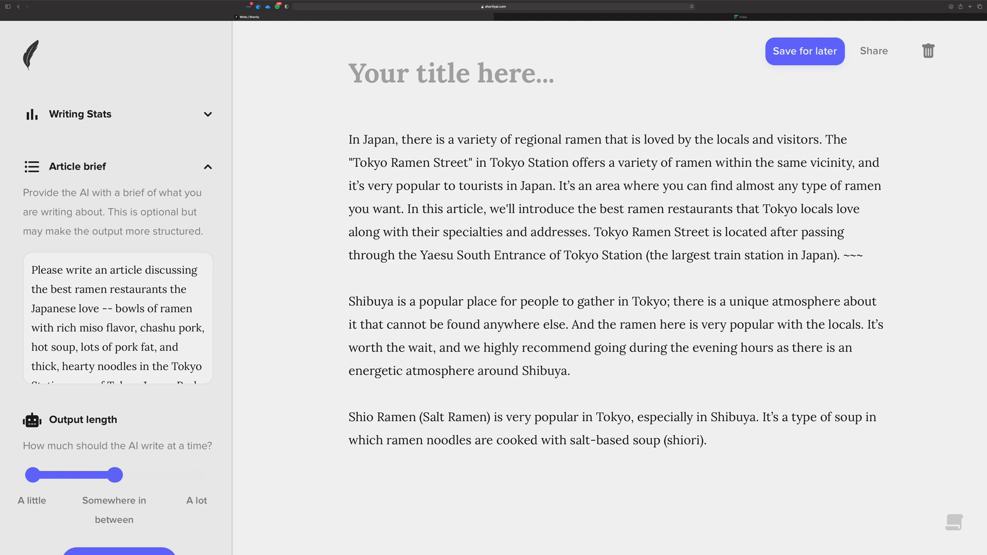
{"action": "scroll", "coordinate": [117, 289], "scroll_direction": "down", "scroll_amount": 3}
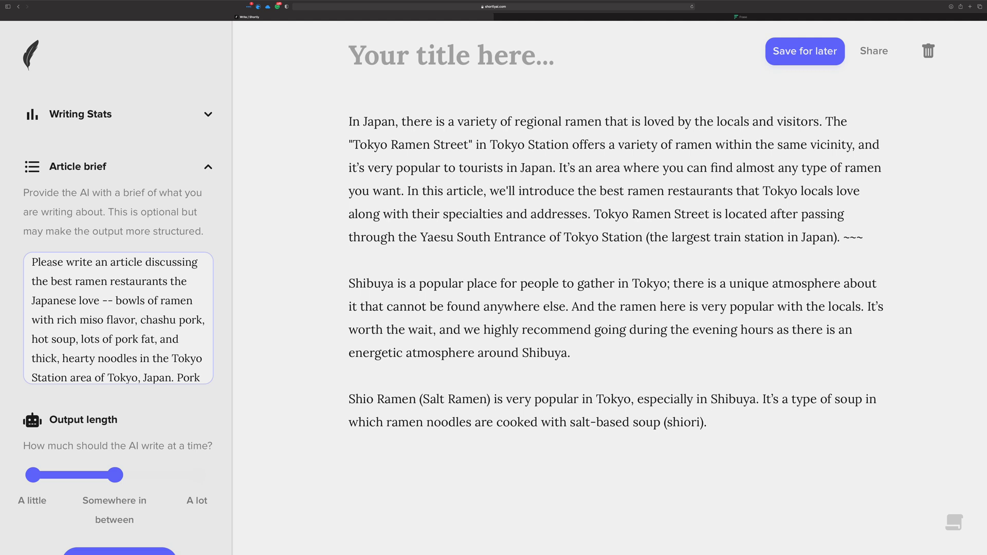
{"action": "left_click_drag", "start_coordinate": [31, 260], "coordinate": [224, 385]}
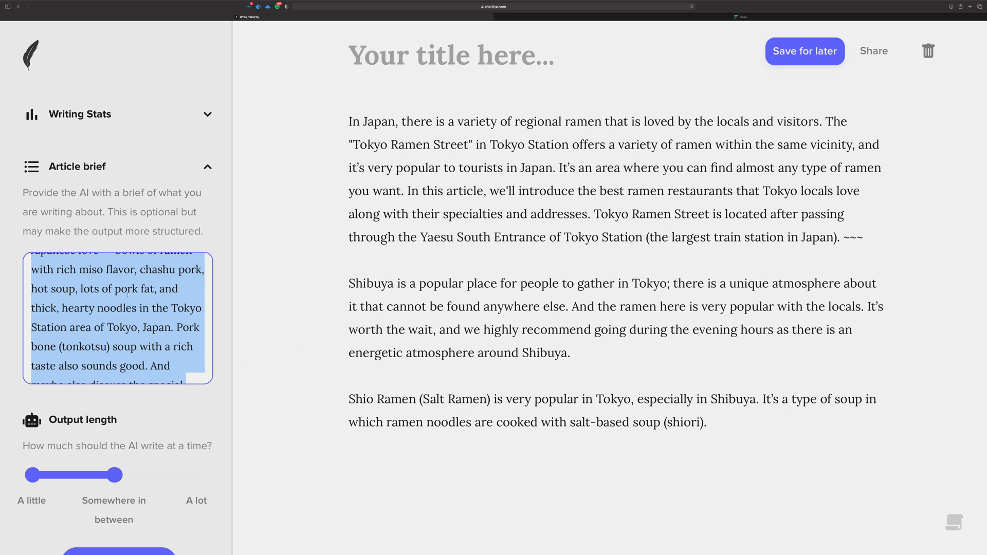
{"action": "left_click", "coordinate": [478, 366]}
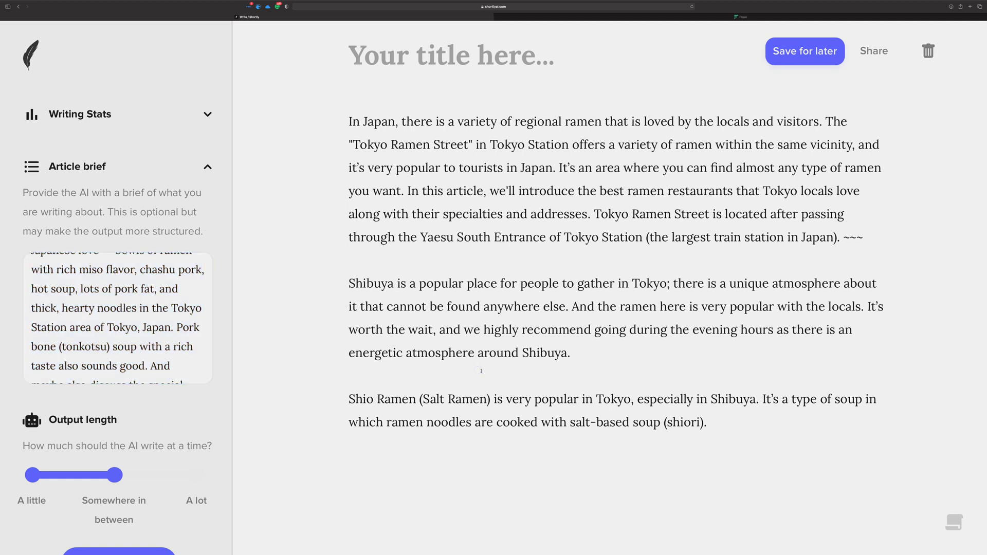
{"action": "key", "text": "Return"}
{"action": "type", "text": "///"}
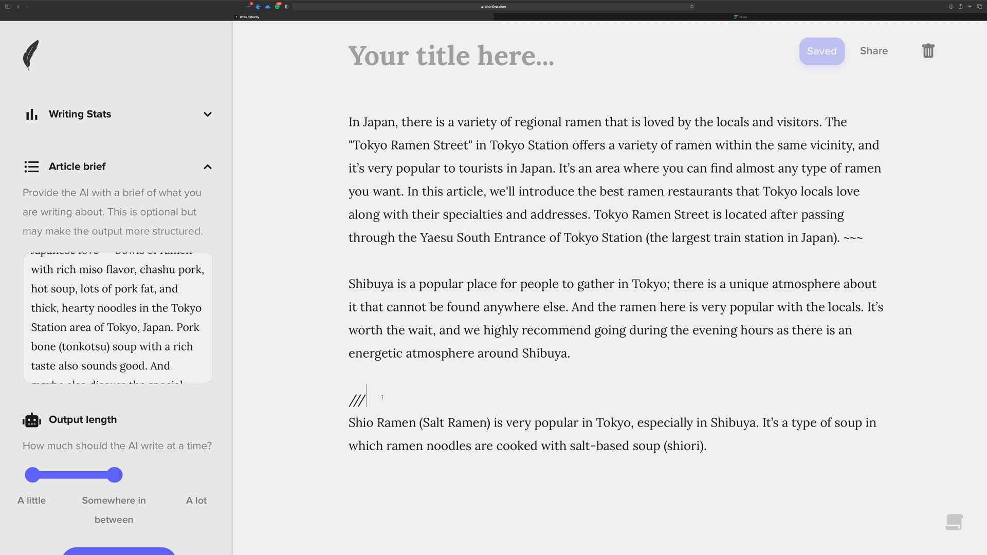
{"action": "left_click_drag", "start_coordinate": [367, 398], "coordinate": [335, 401]}
{"action": "key", "text": "BackSpace"}
{"action": "key", "text": "BackSpace"}
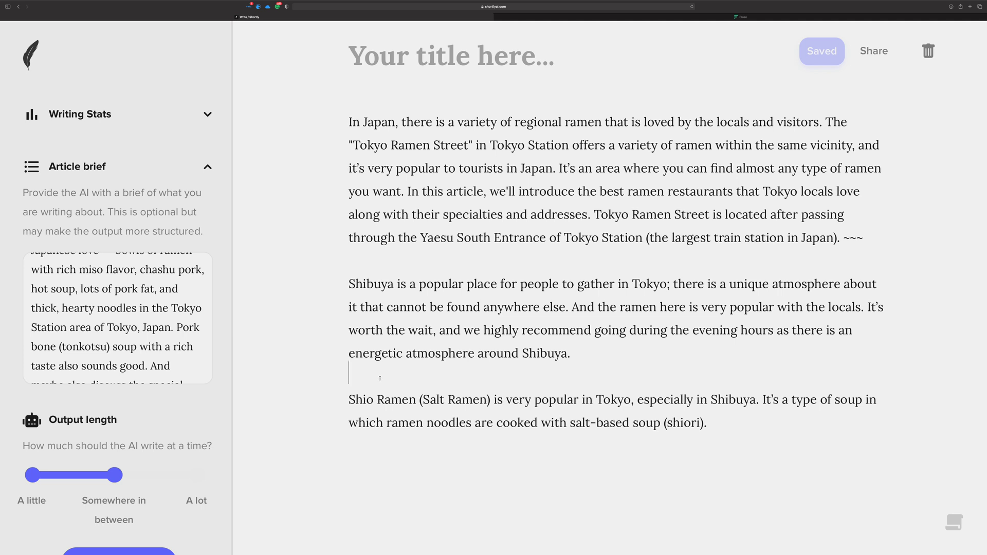
{"action": "scroll", "coordinate": [388, 382], "scroll_direction": "down", "scroll_amount": 2}
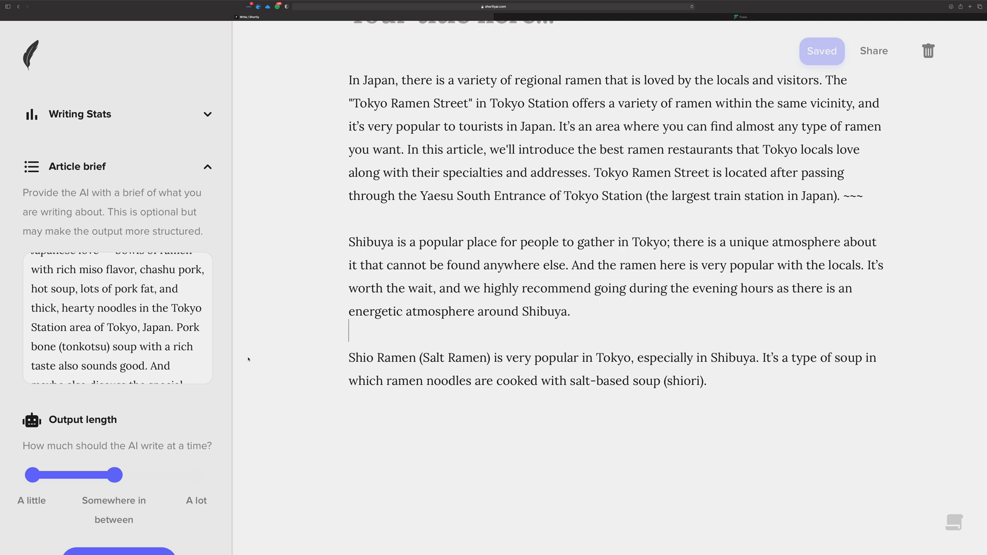
{"action": "left_click", "coordinate": [171, 339]}
{"action": "double_click", "coordinate": [171, 339]}
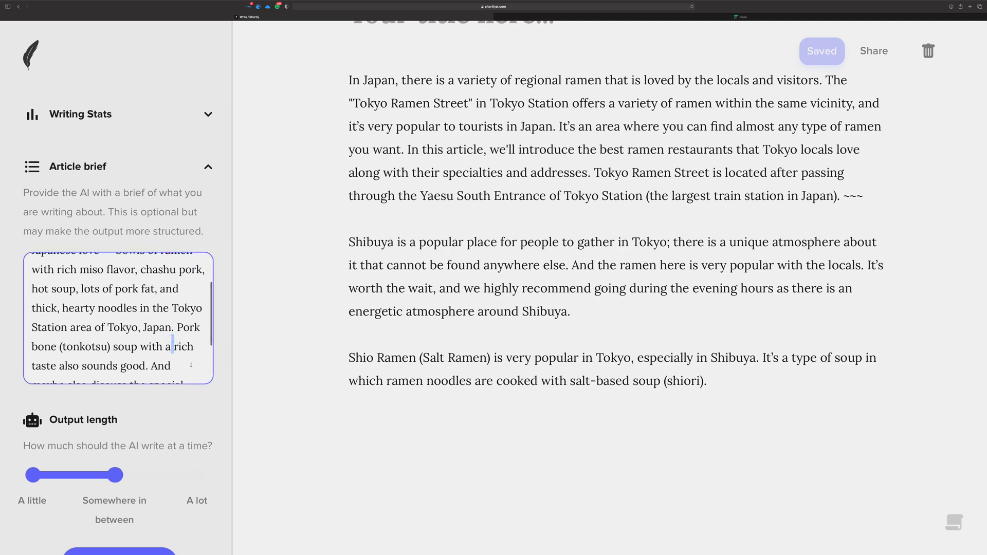
{"action": "left_click", "coordinate": [726, 379]}
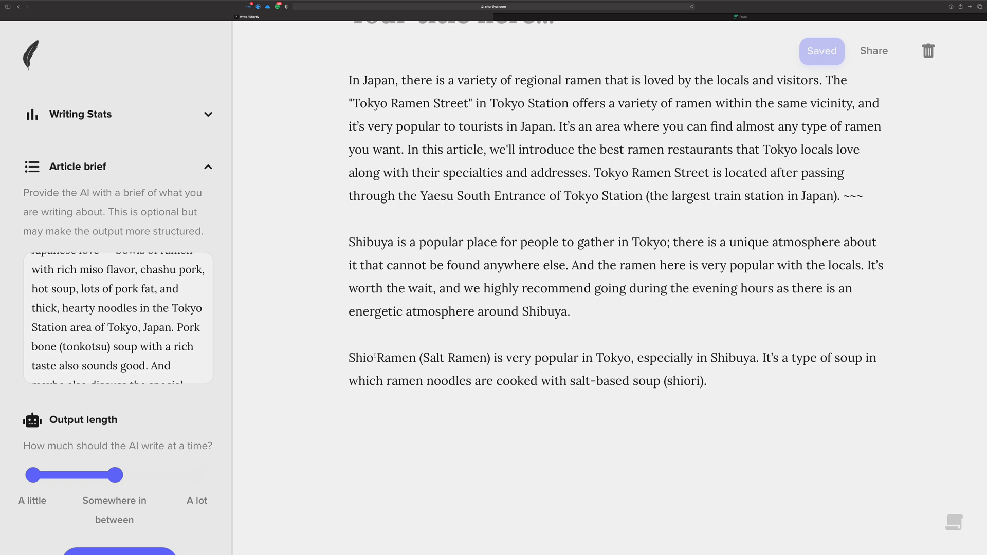
{"action": "left_click", "coordinate": [47, 290]}
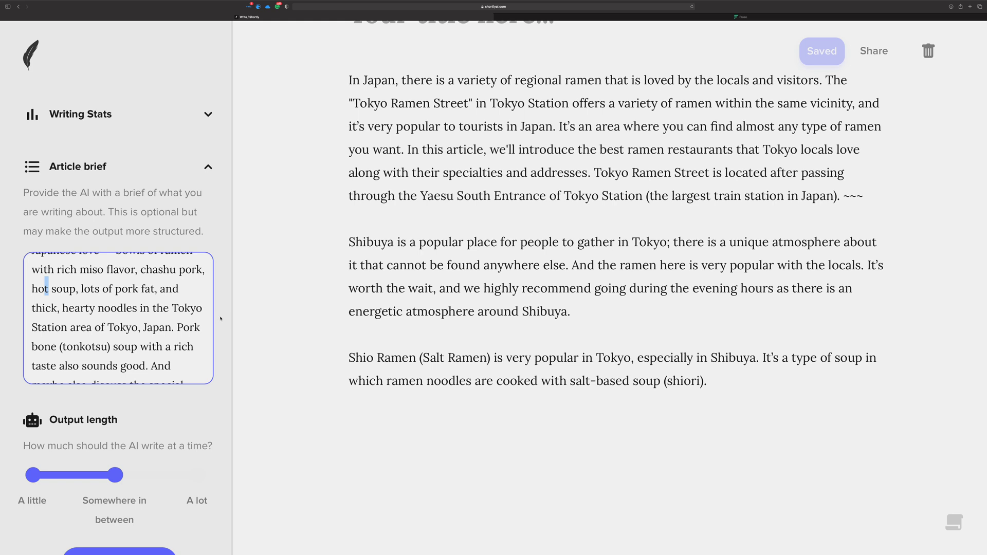
{"action": "left_click", "coordinate": [718, 370]}
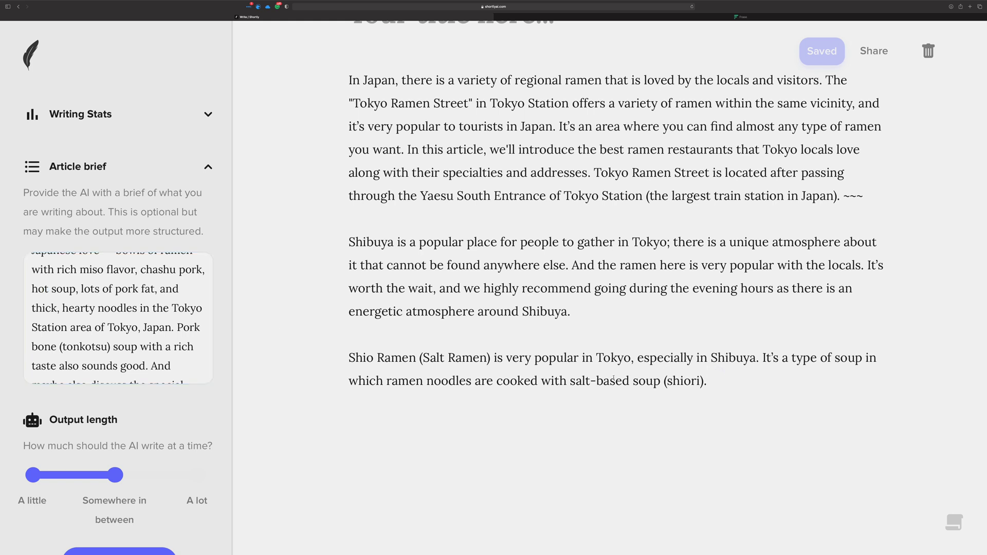
{"action": "scroll", "coordinate": [588, 374], "scroll_direction": "up", "scroll_amount": 2}
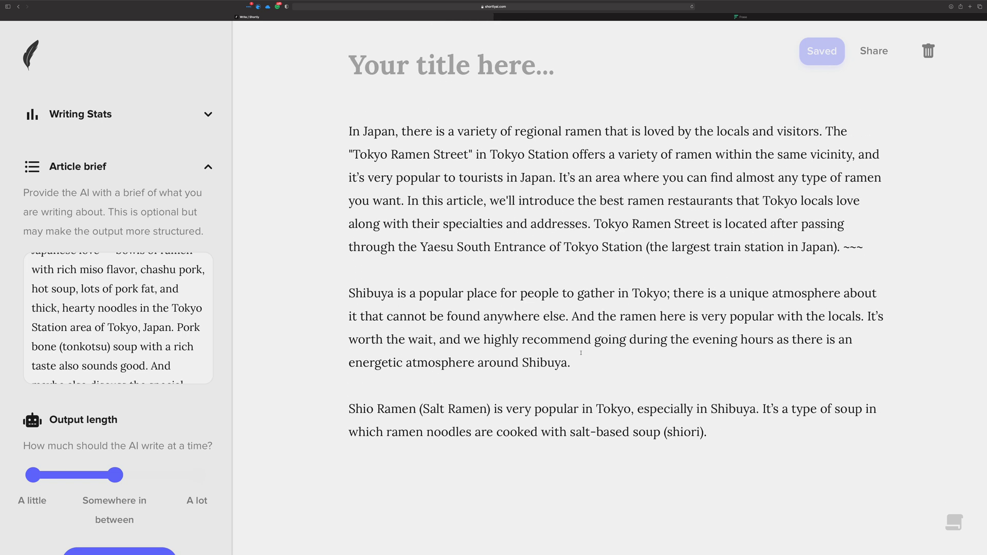
{"action": "scroll", "coordinate": [580, 353], "scroll_direction": "down", "scroll_amount": 2}
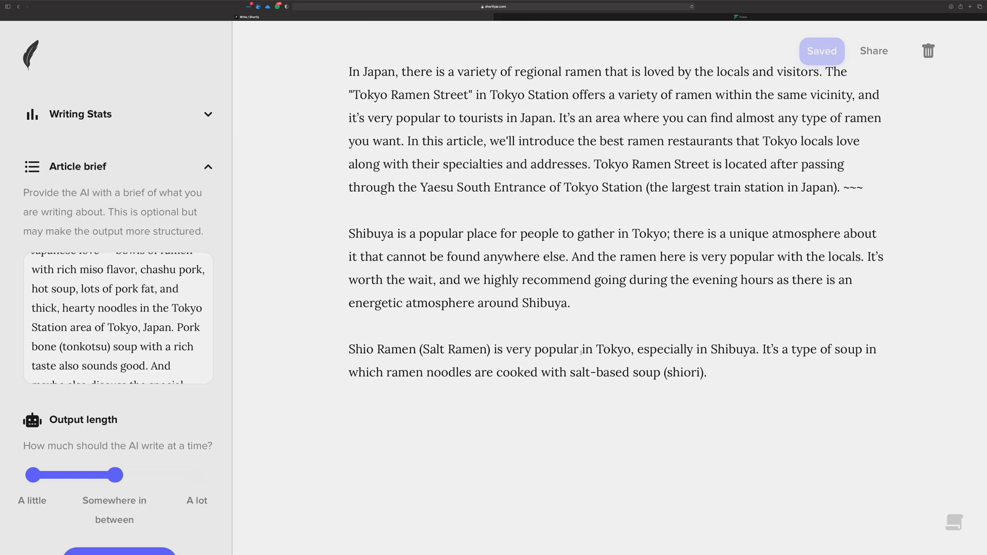